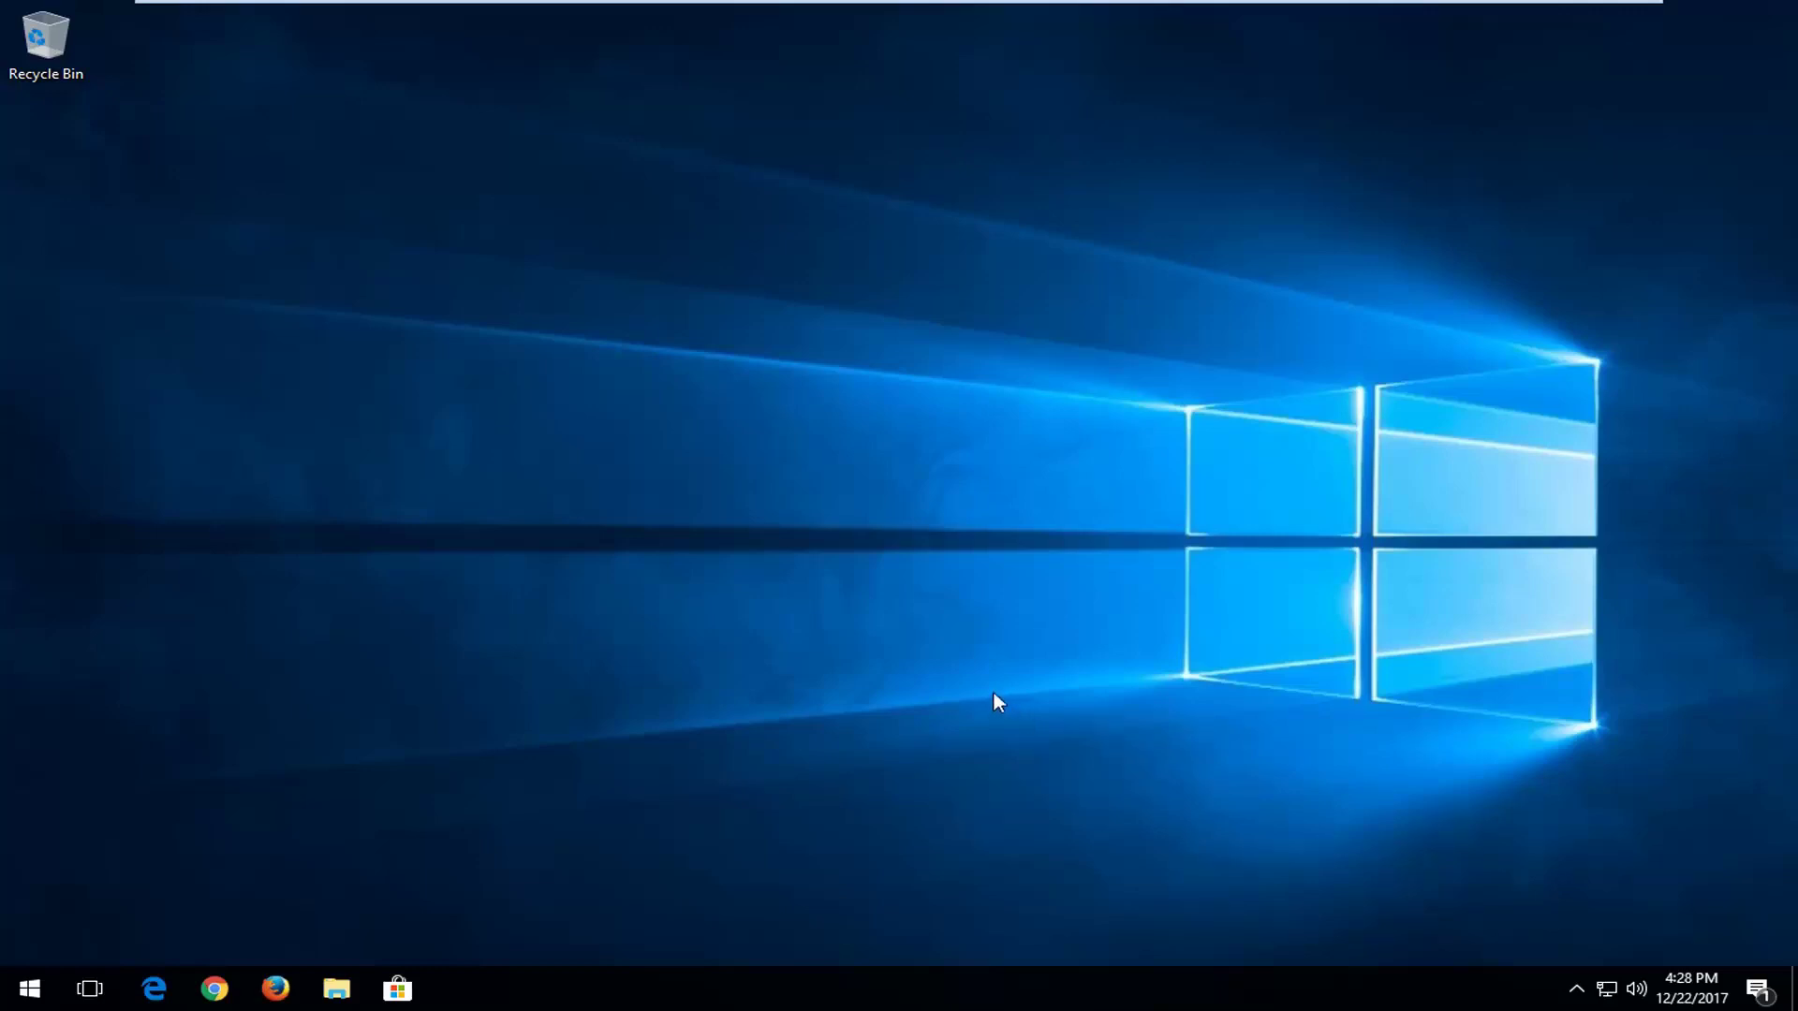
Step: Open File Explorer Options and apply the "Show hidden files, folders, and drives" setting
click(32, 996)
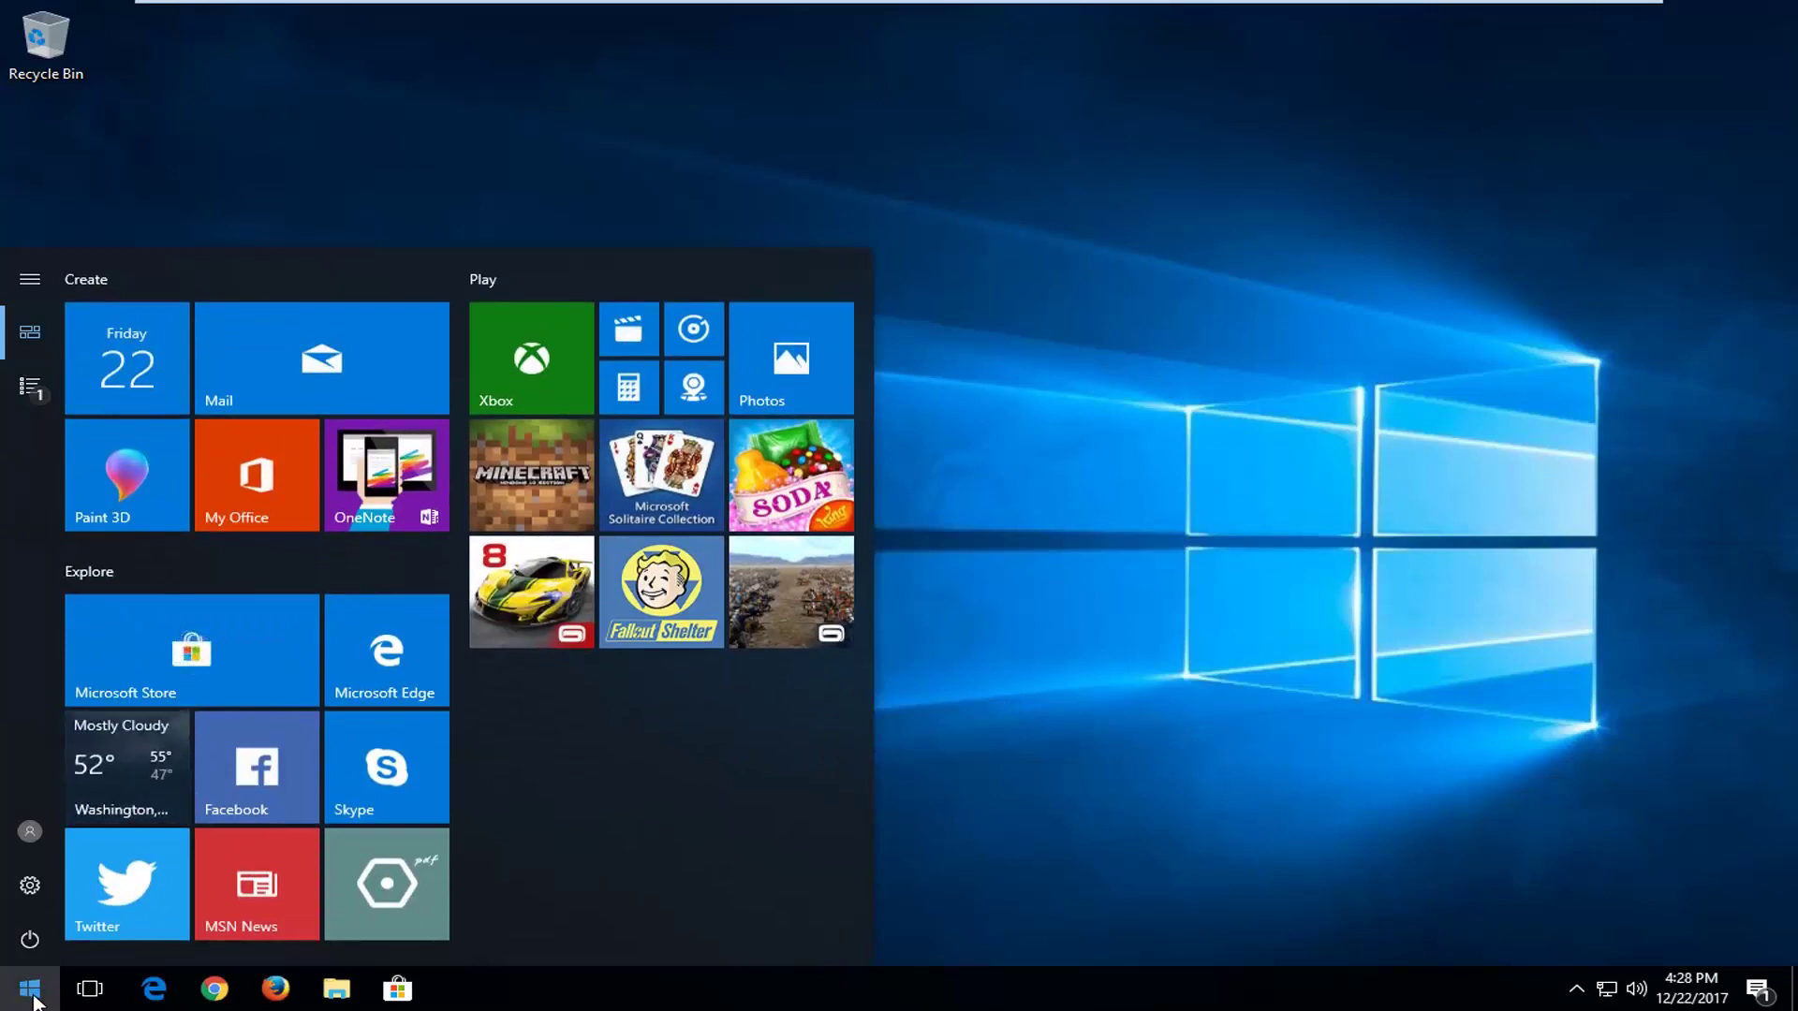
text(folder option)
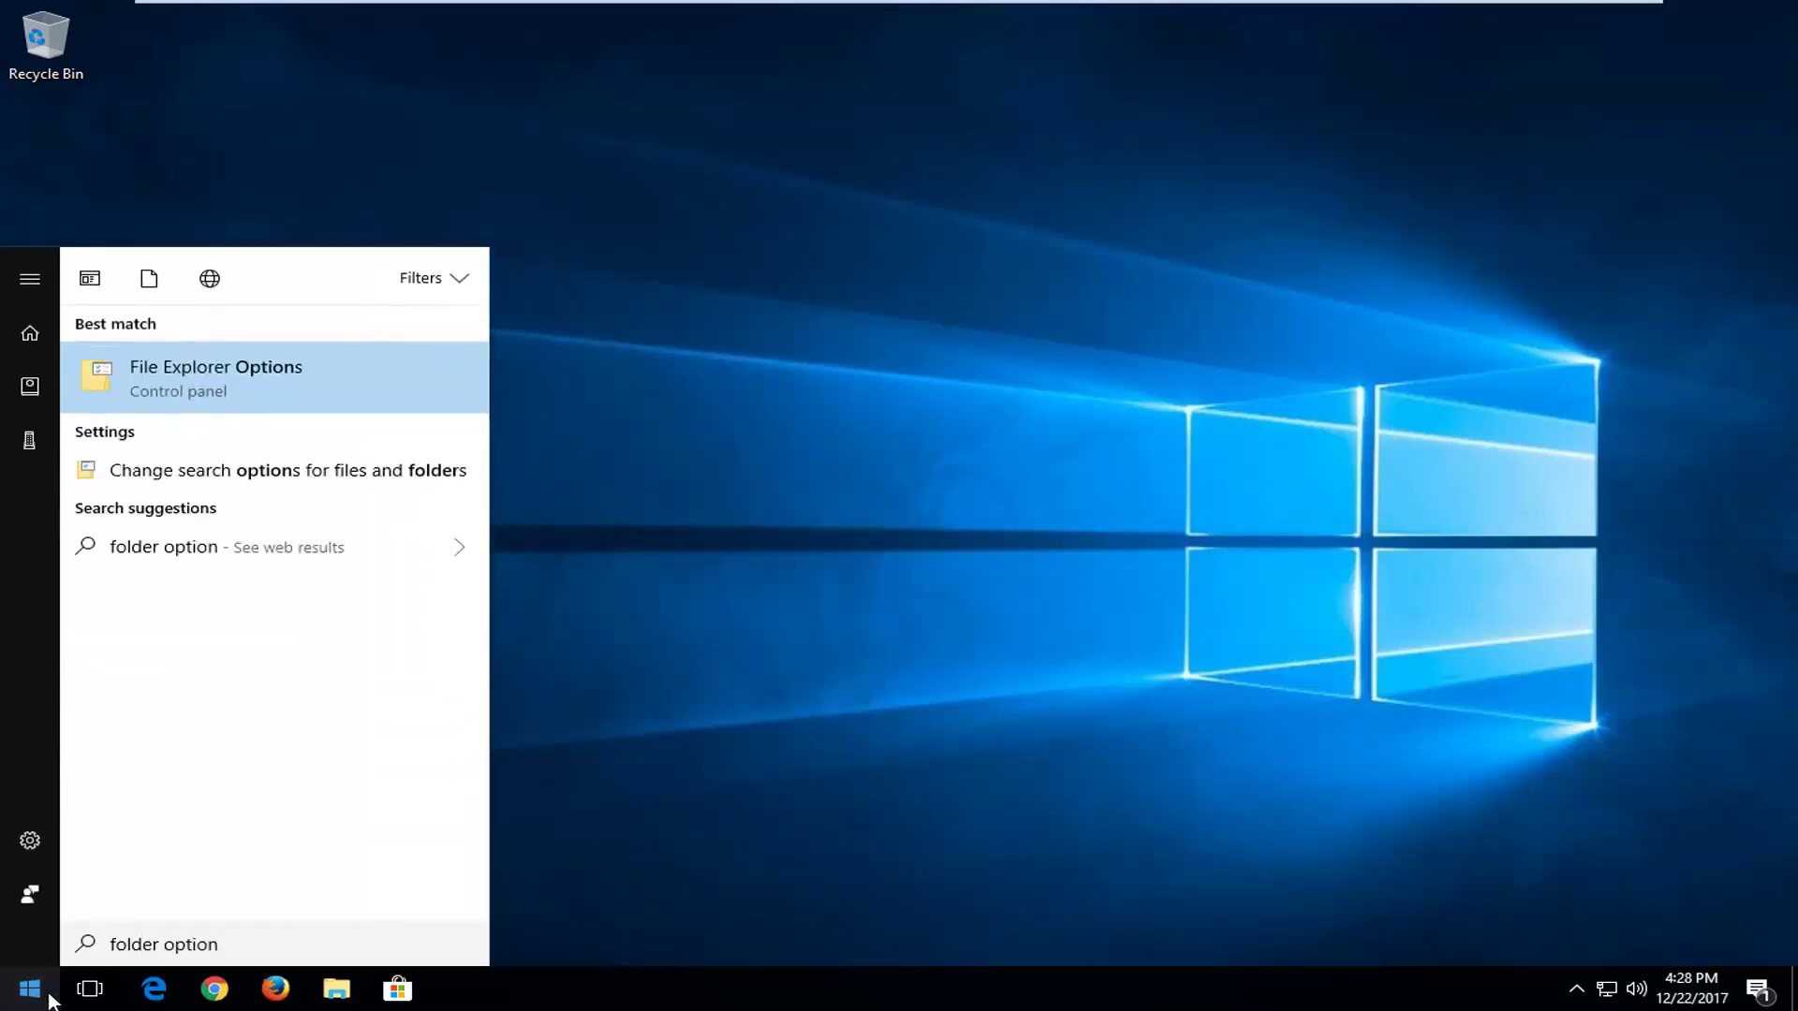
click(183, 387)
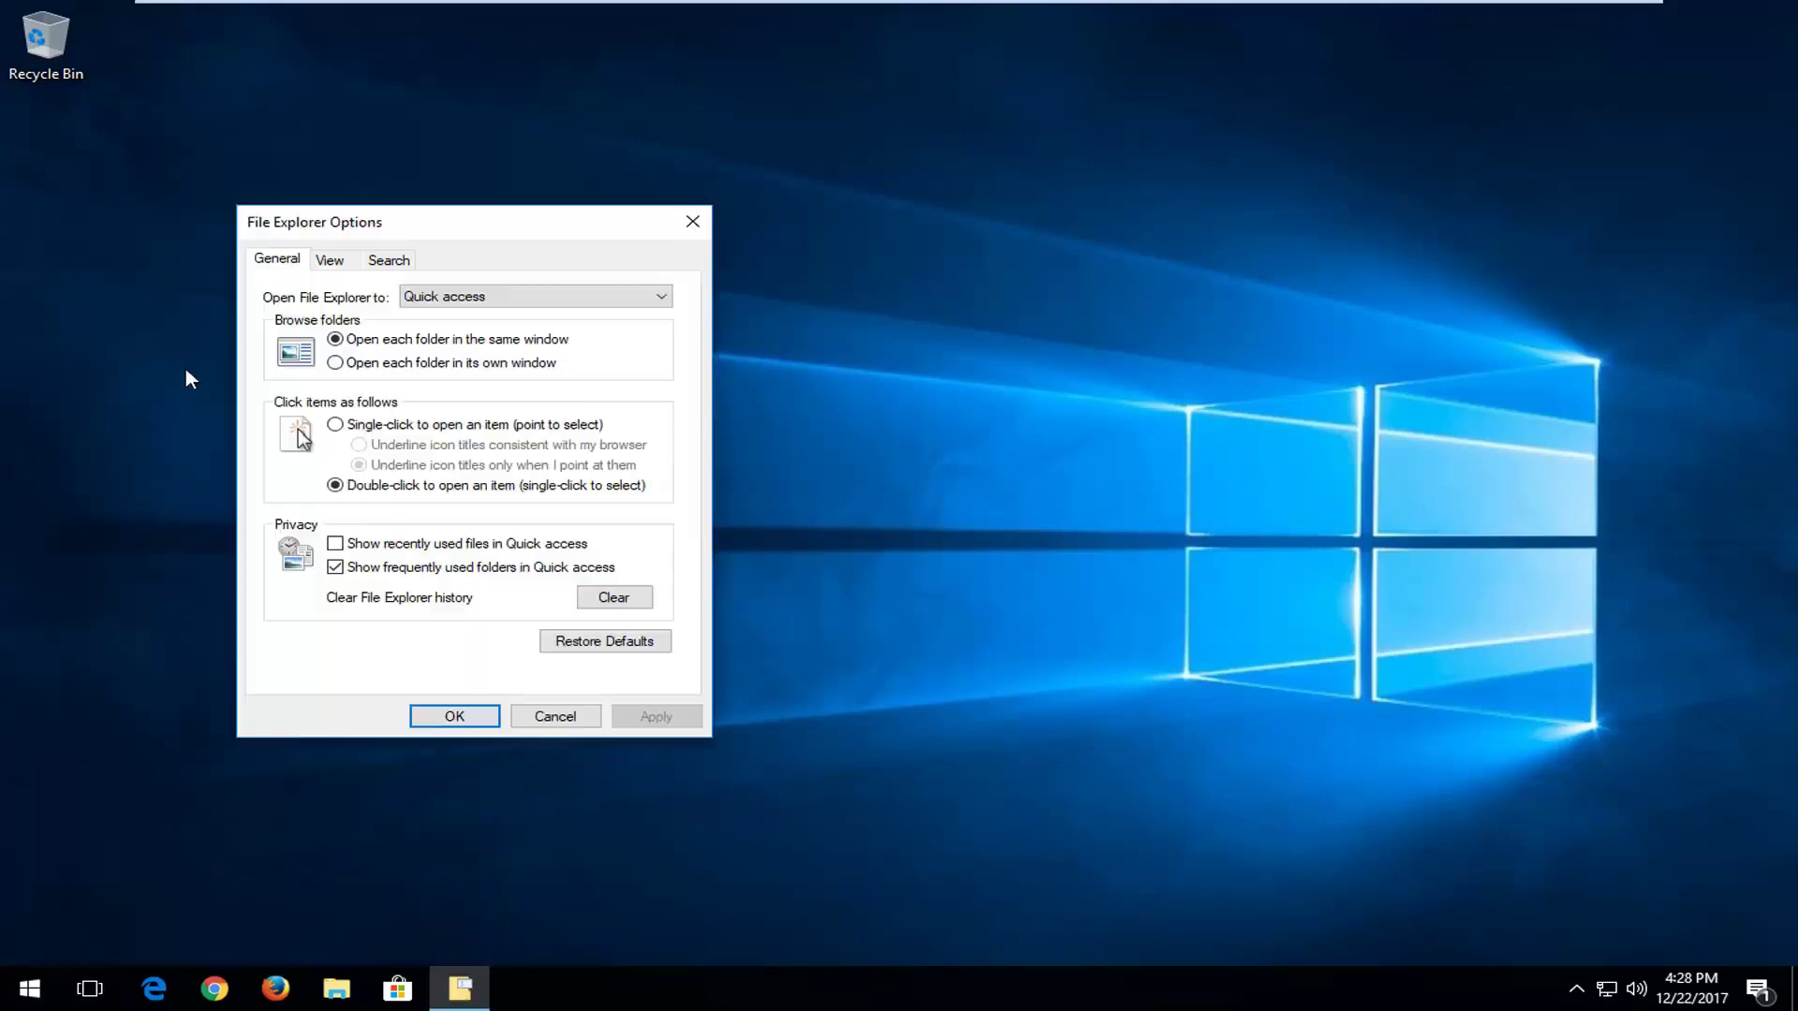
click(328, 266)
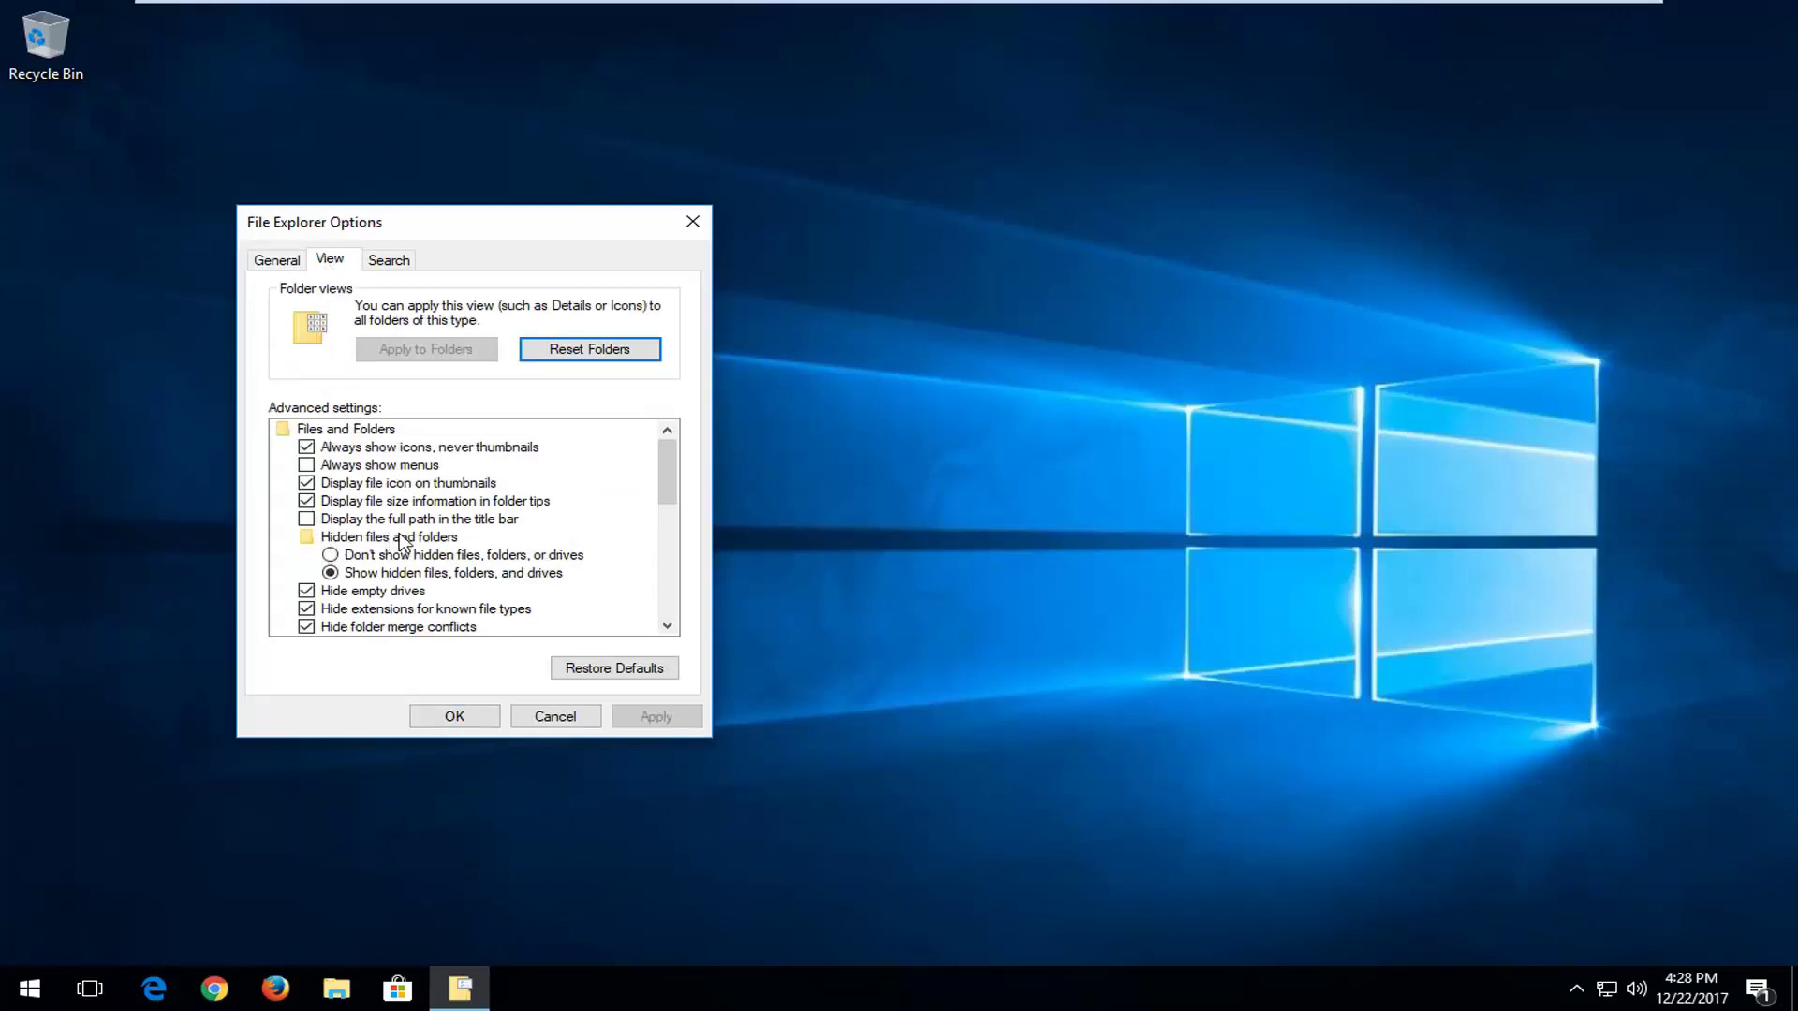
click(355, 575)
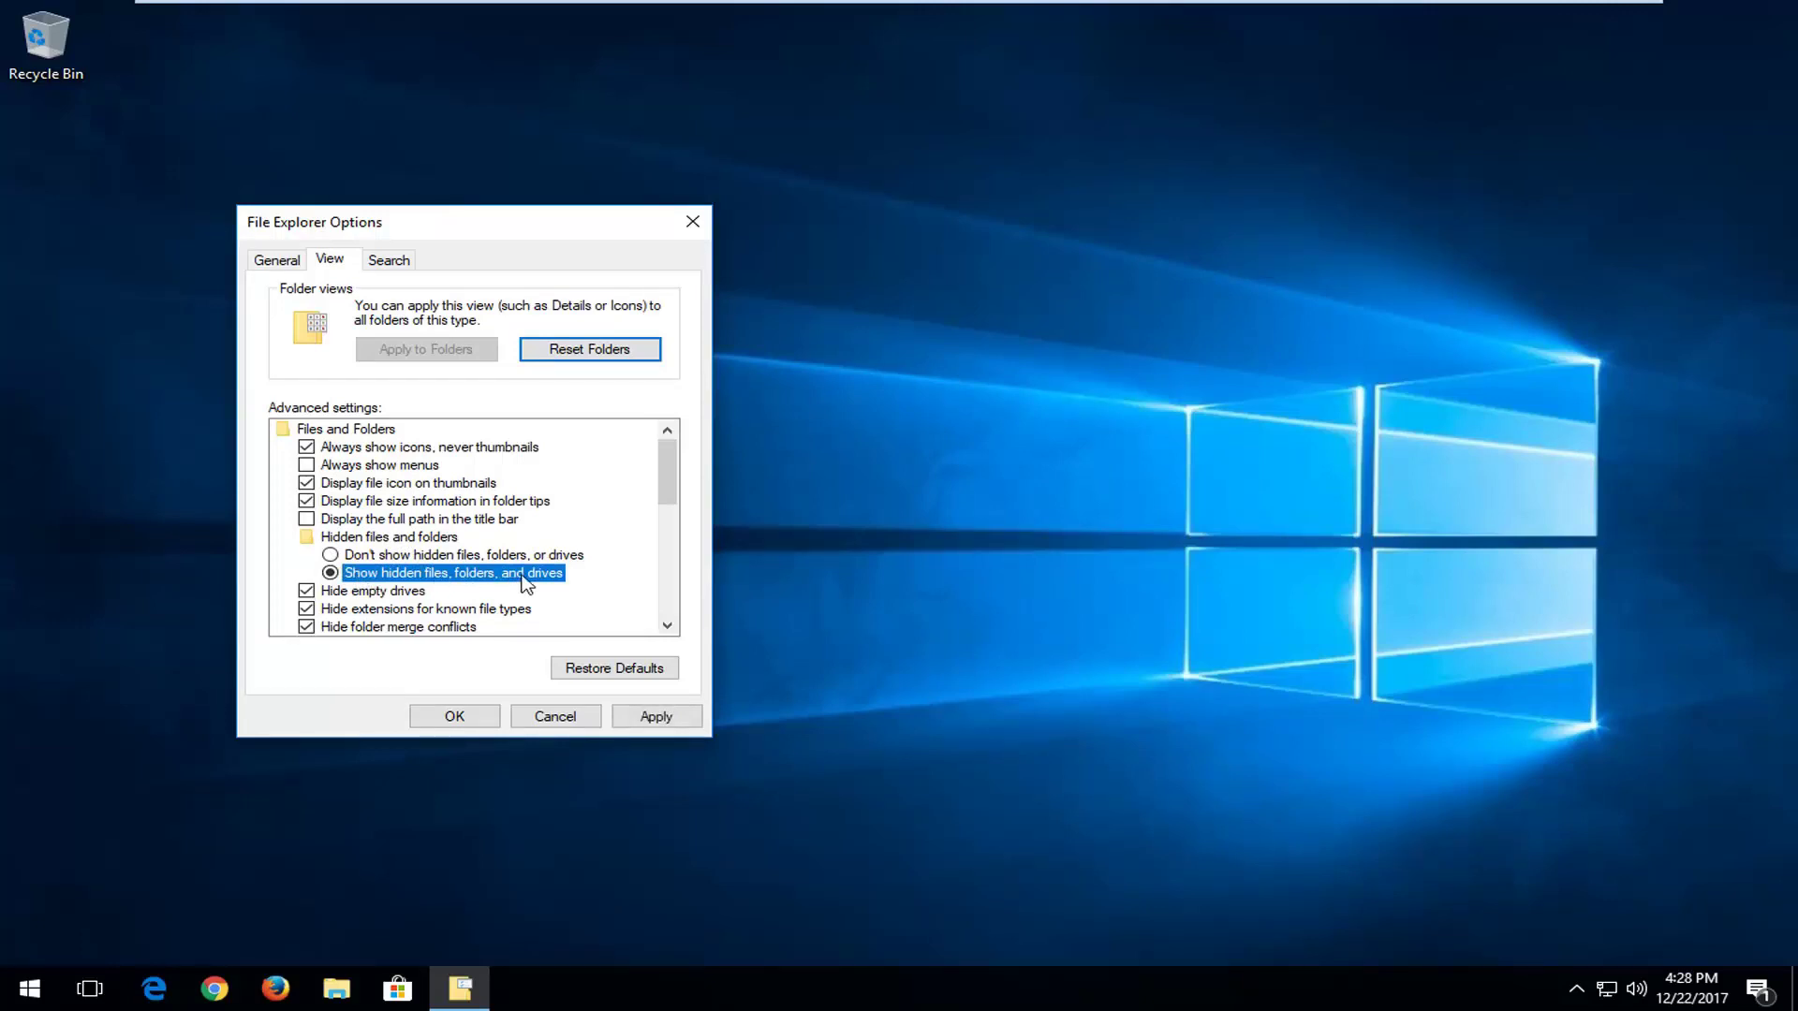
click(655, 716)
click(473, 719)
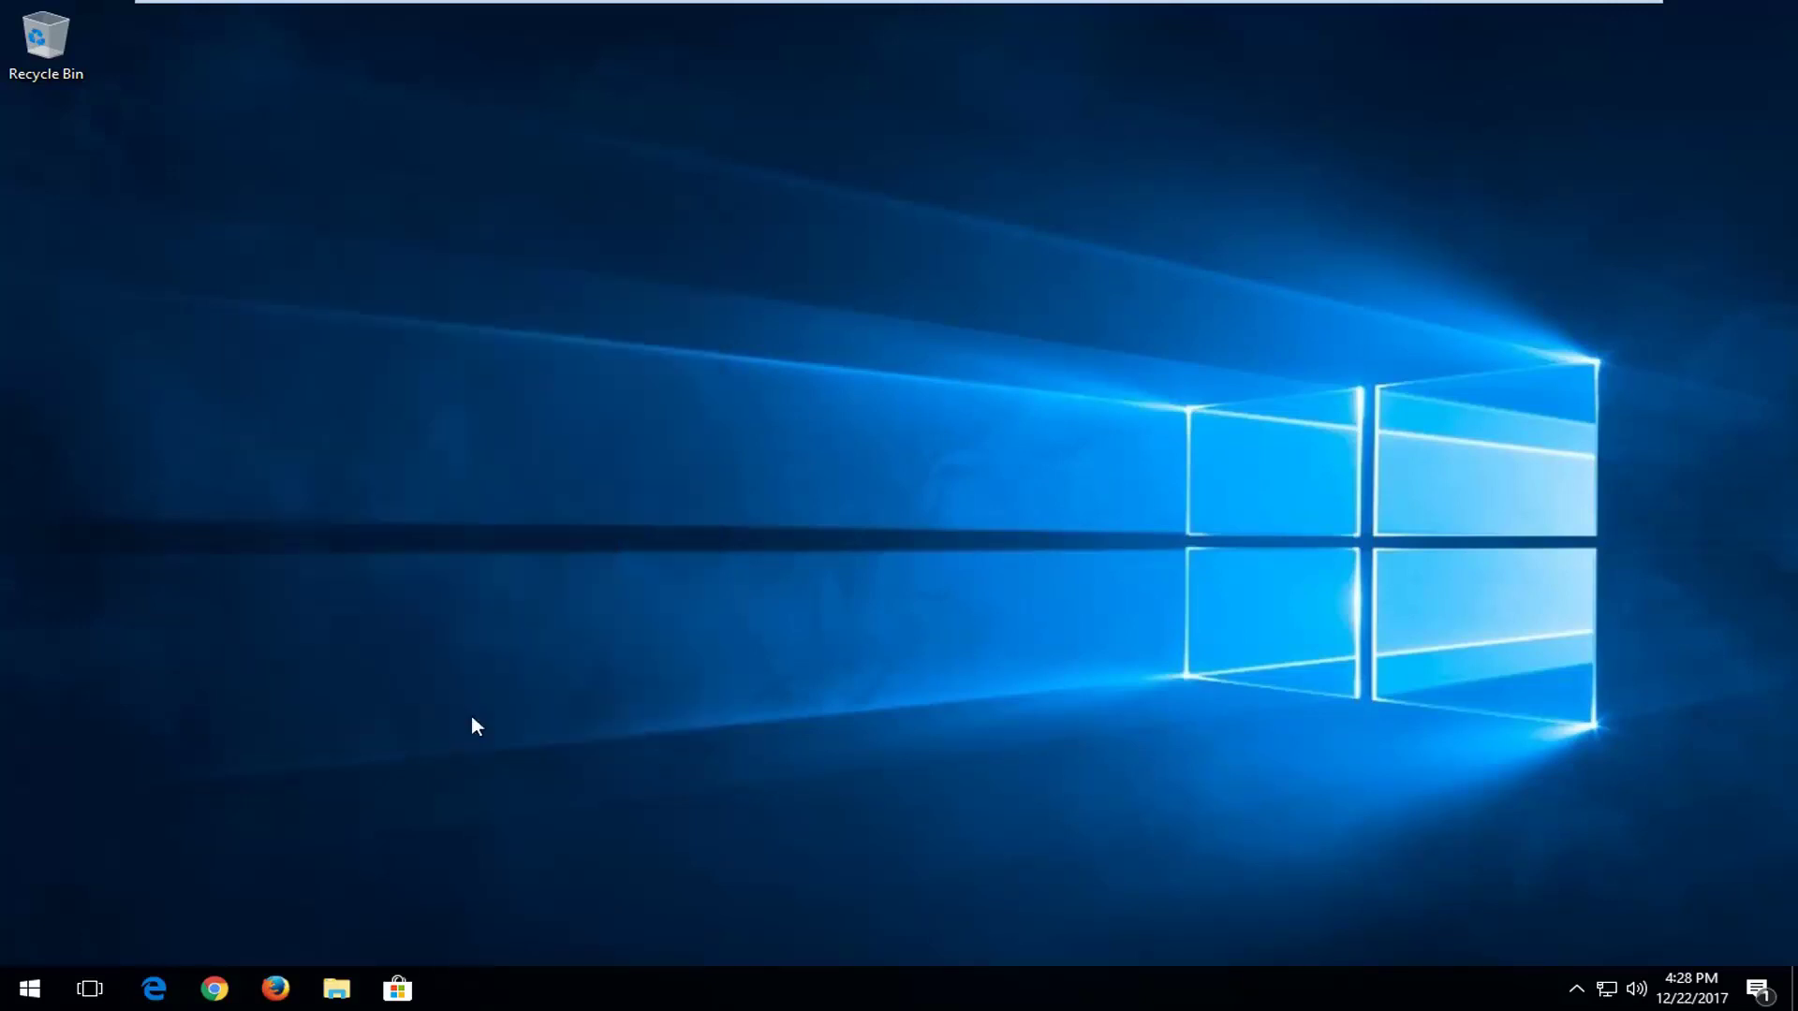
Step: Switch to Chrome in a maximized window and go to google.com
click(225, 1004)
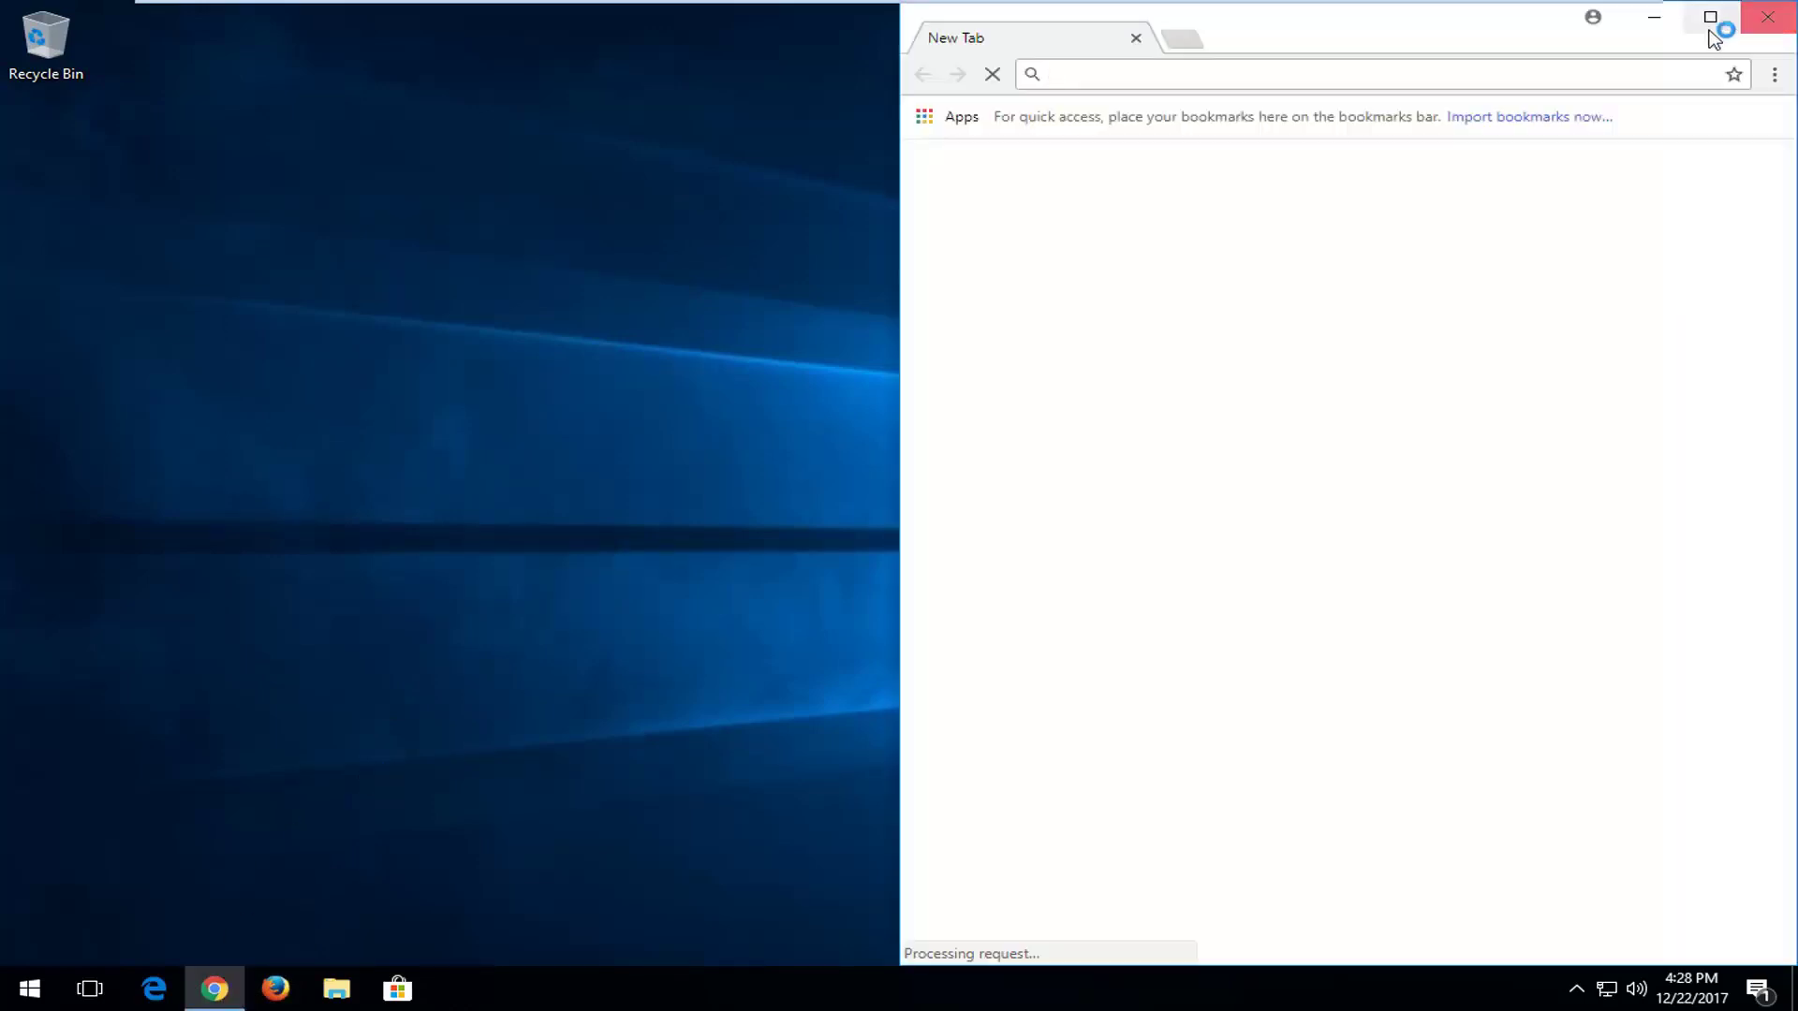
click(1709, 17)
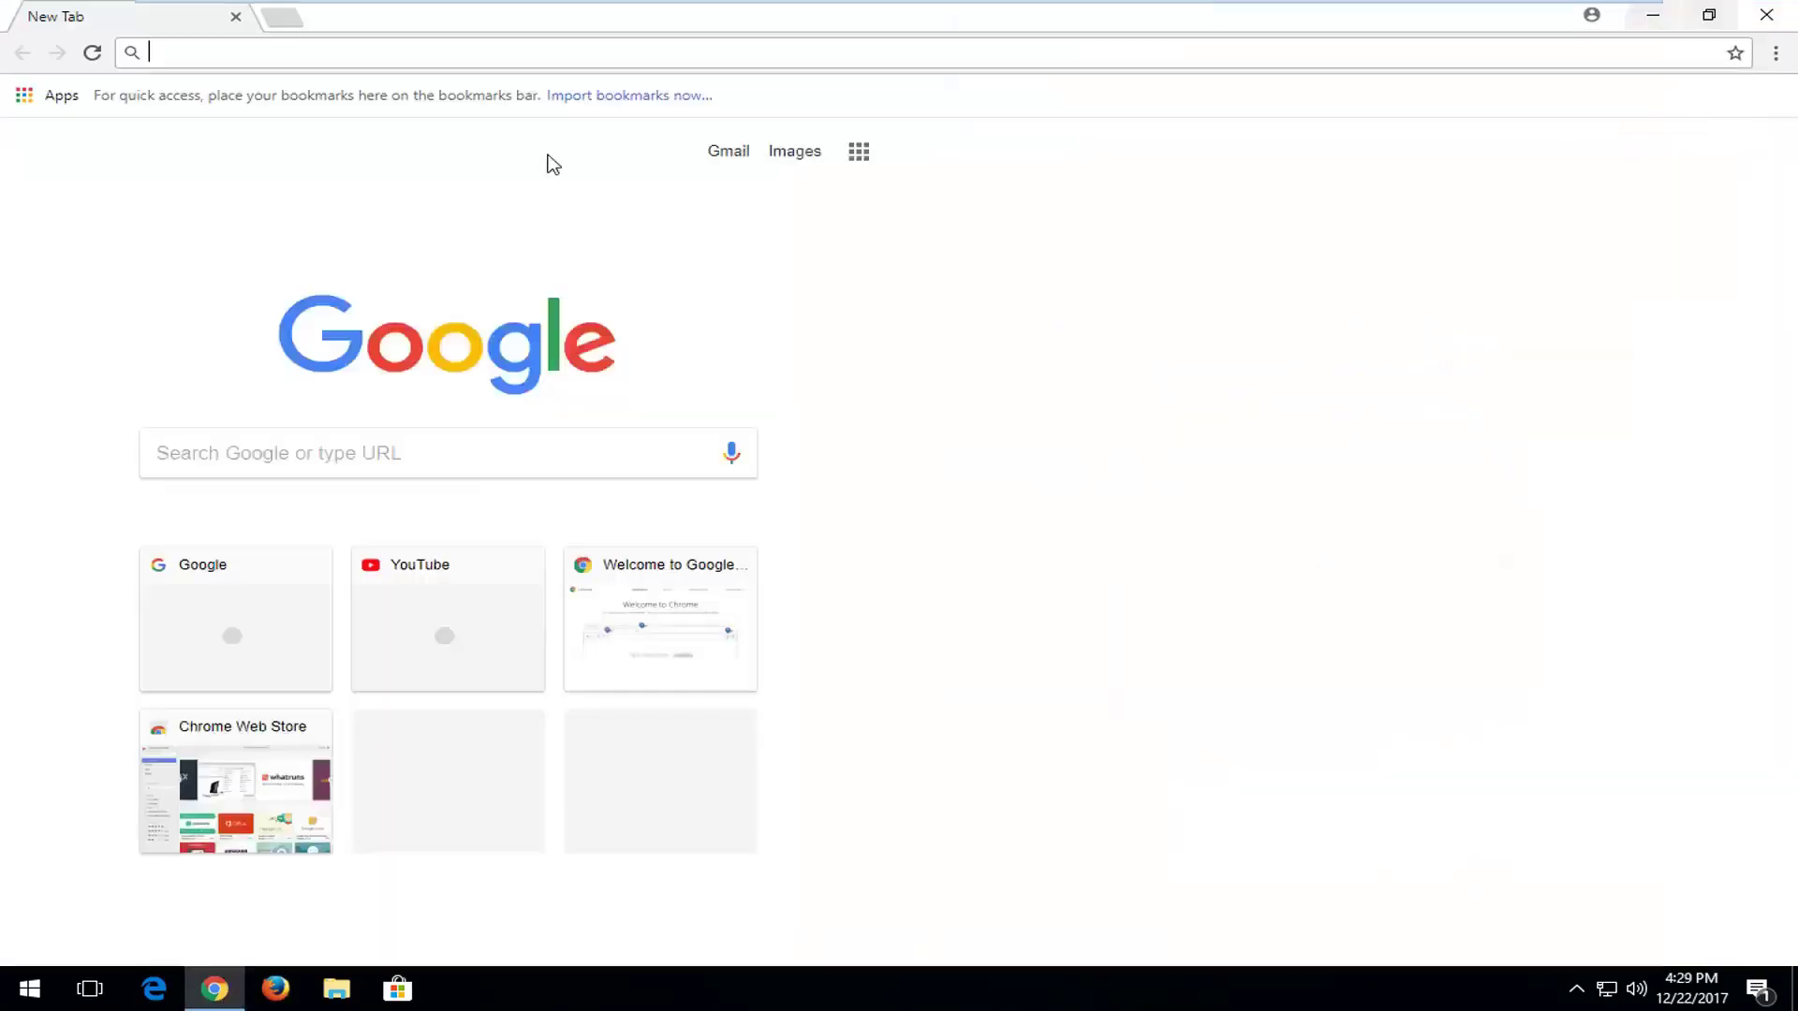
text(google.co)
key(Return)
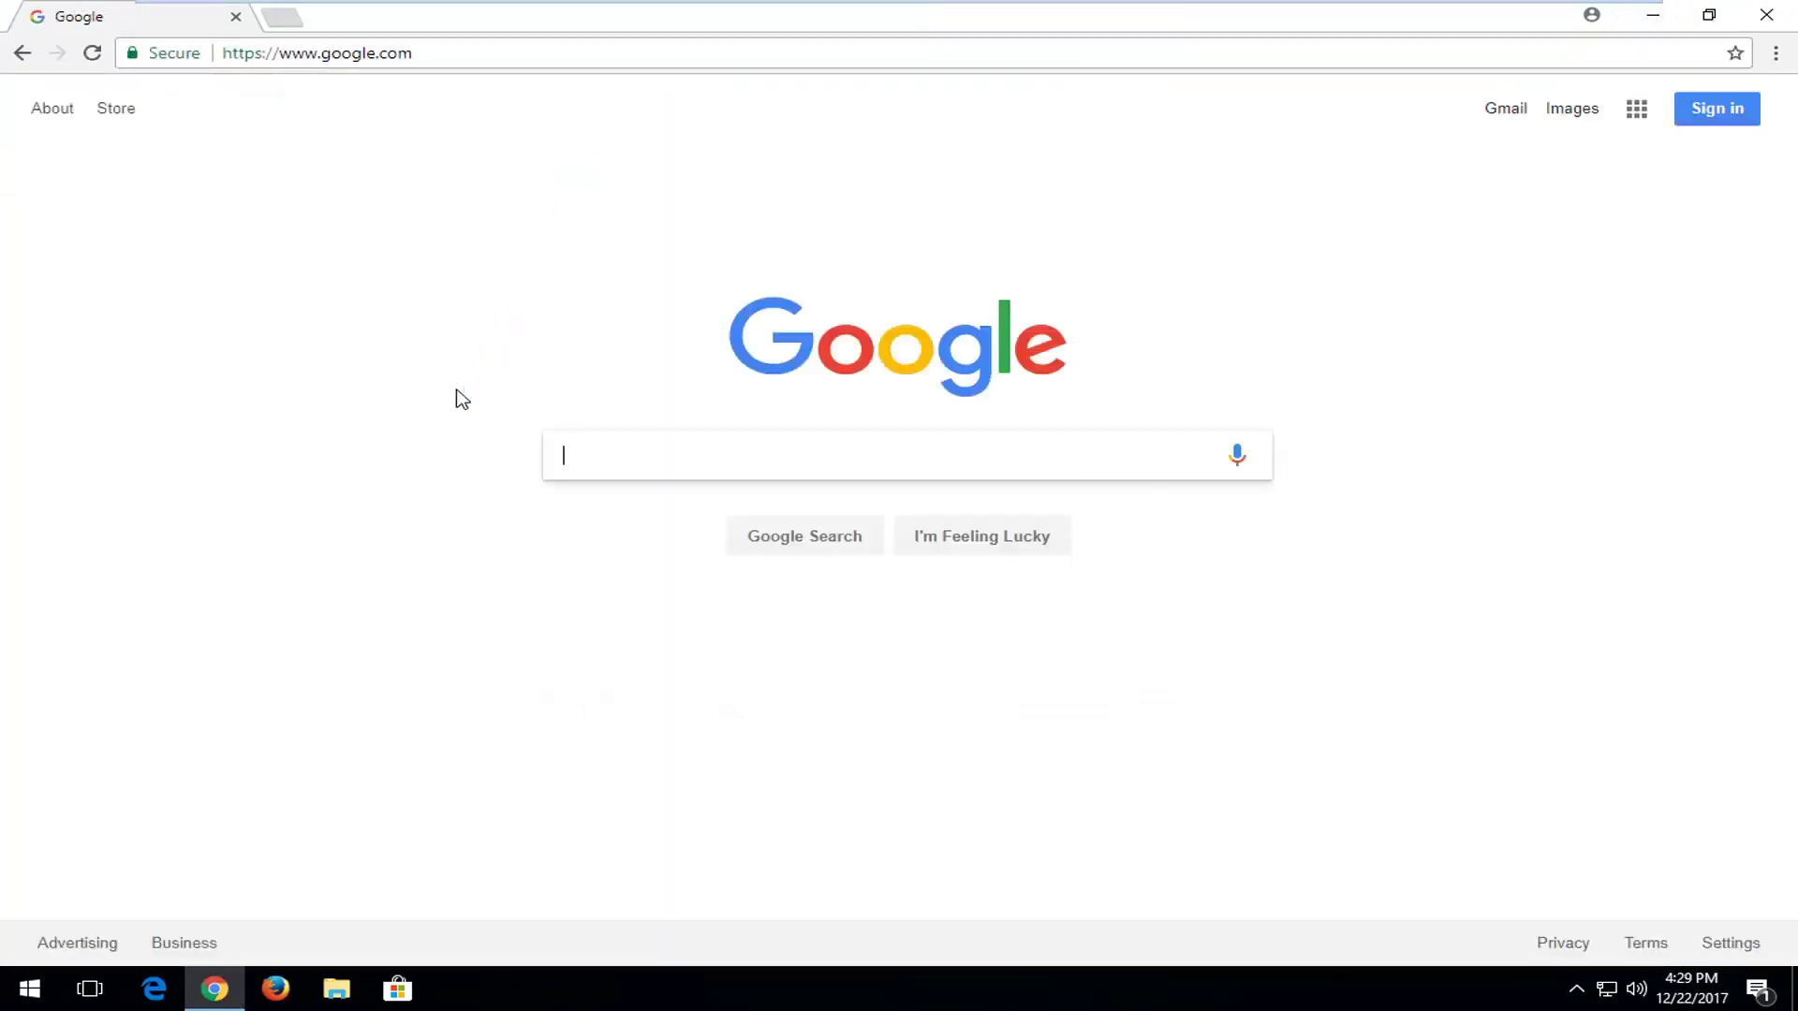
Step: Search Google for "d3dx9_43.dll download"
text(d3dx)
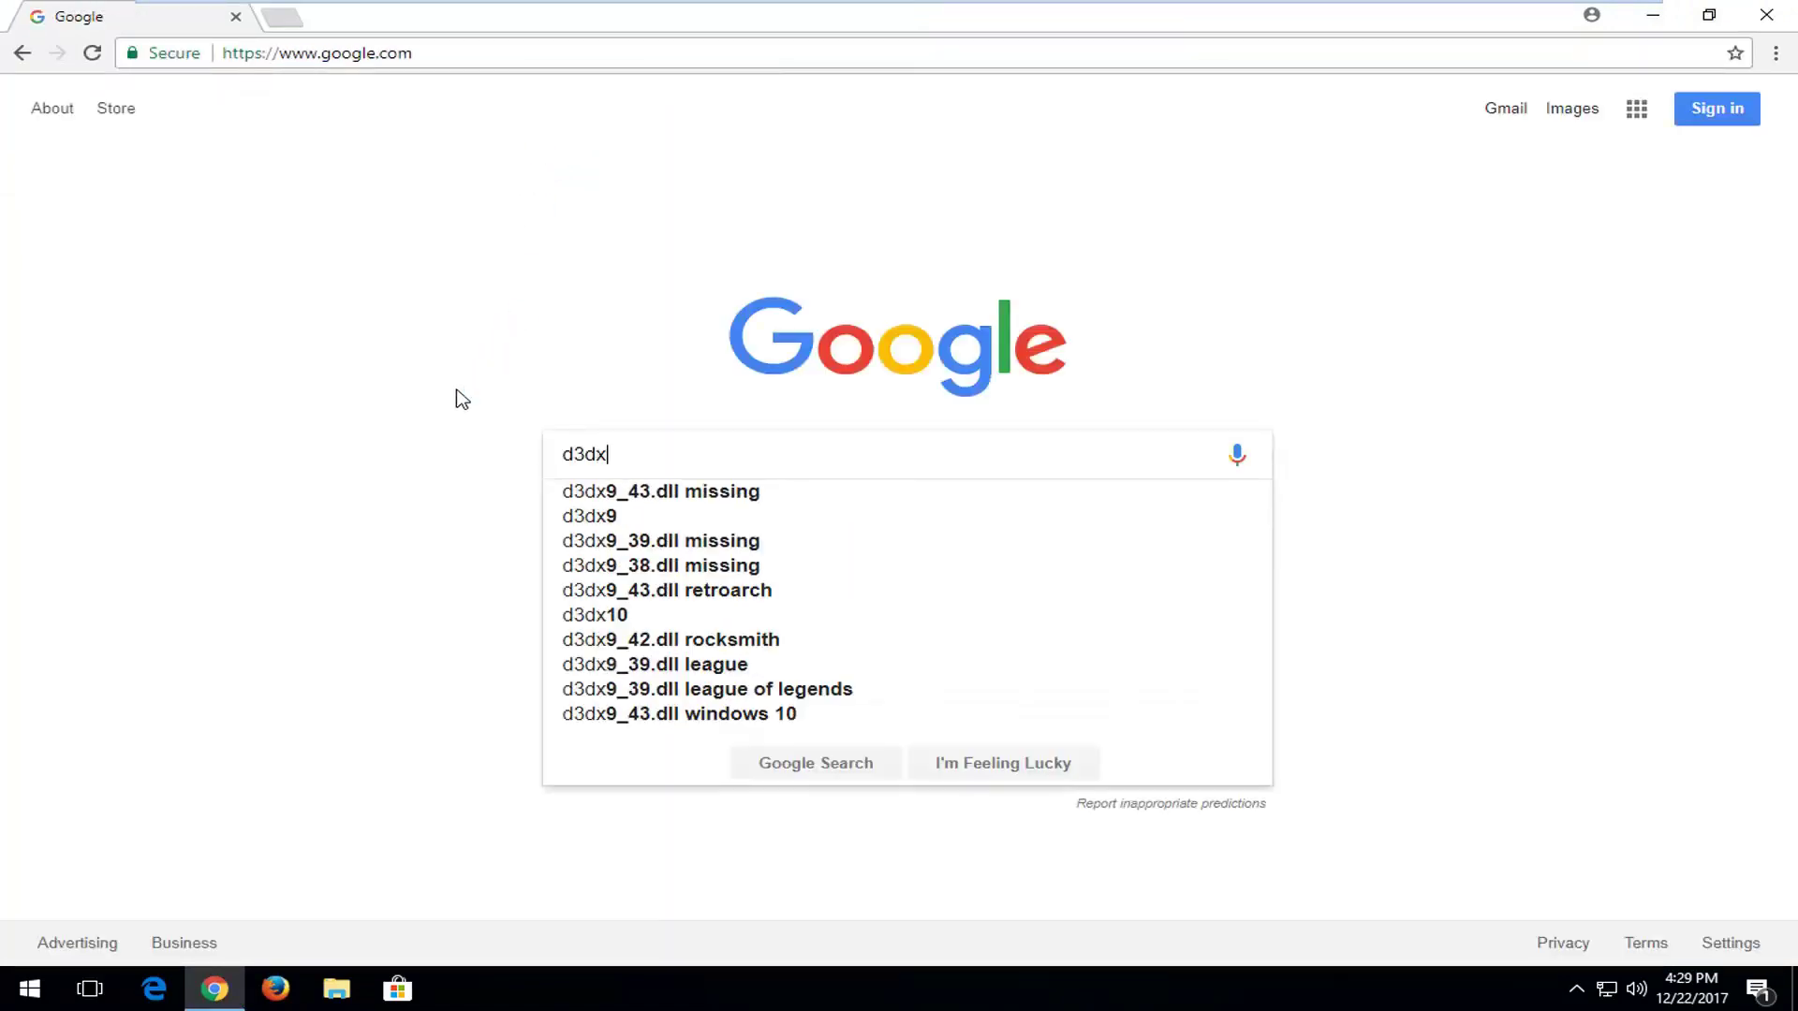
text(9_43)
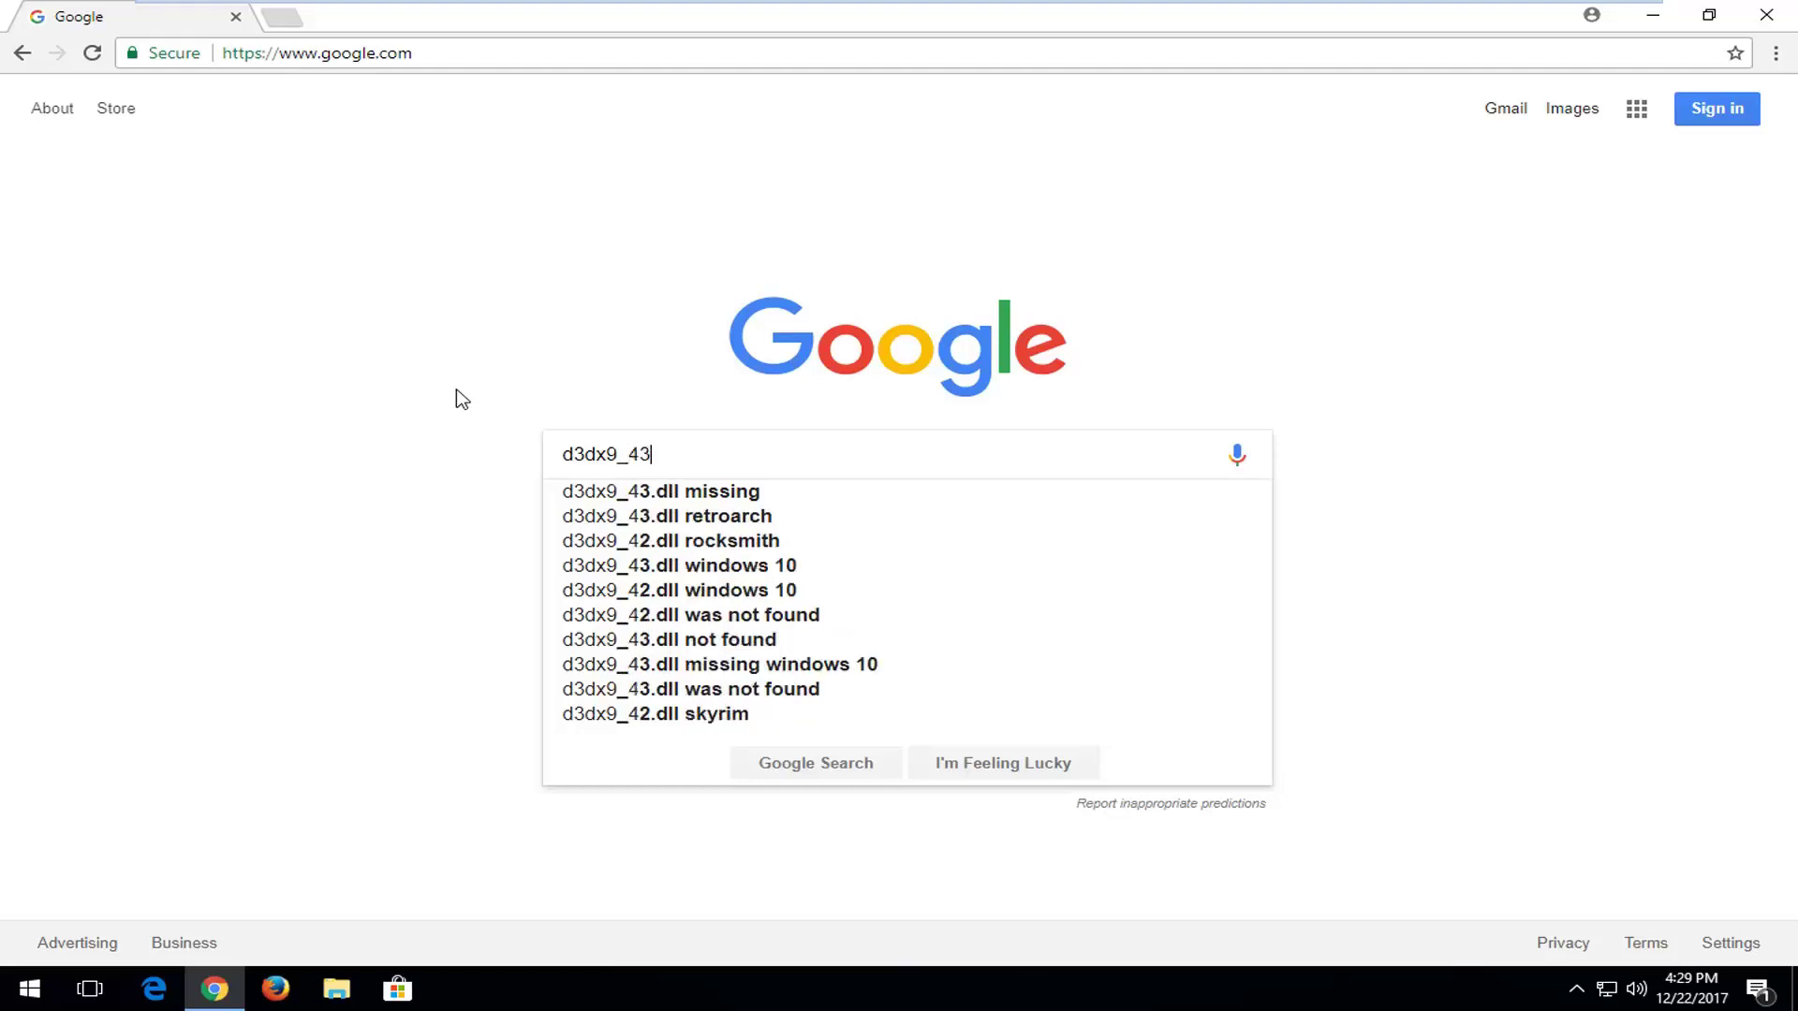
text(.dll download)
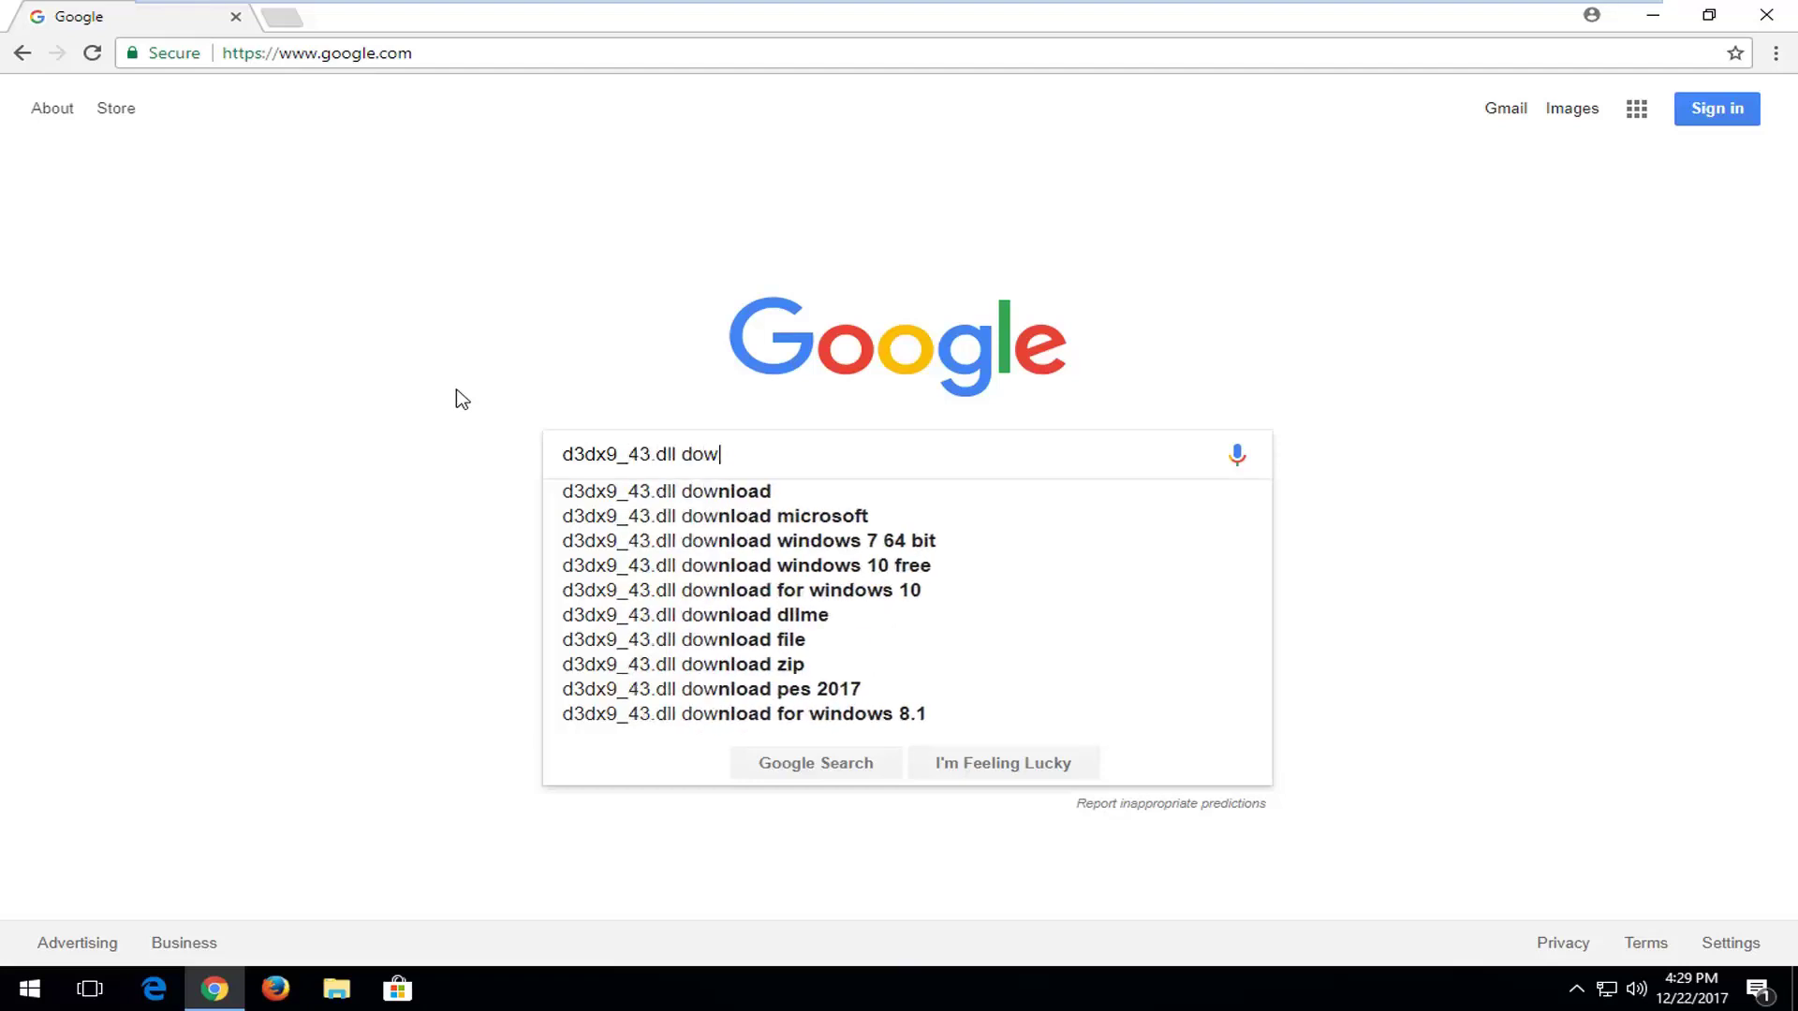
key(Return)
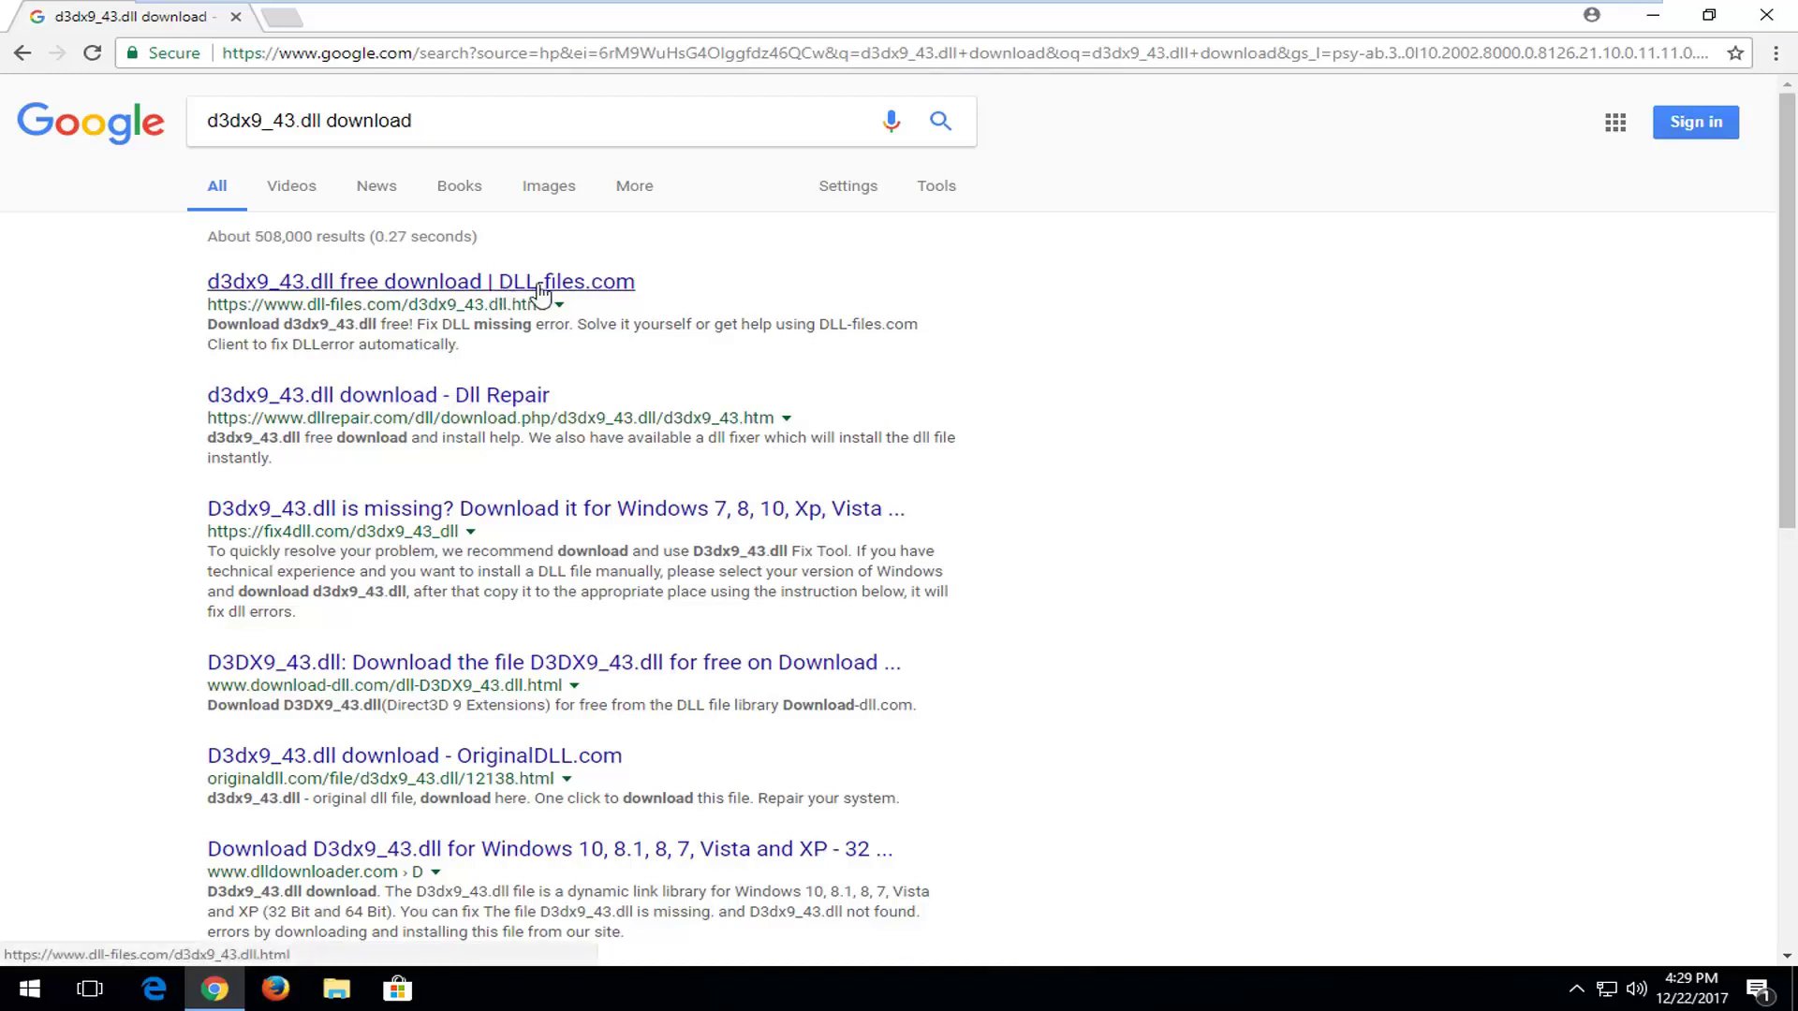
Step: Open the DLL-files.com search result and download the 64bit version of d3dx9_43.dll
click(332, 286)
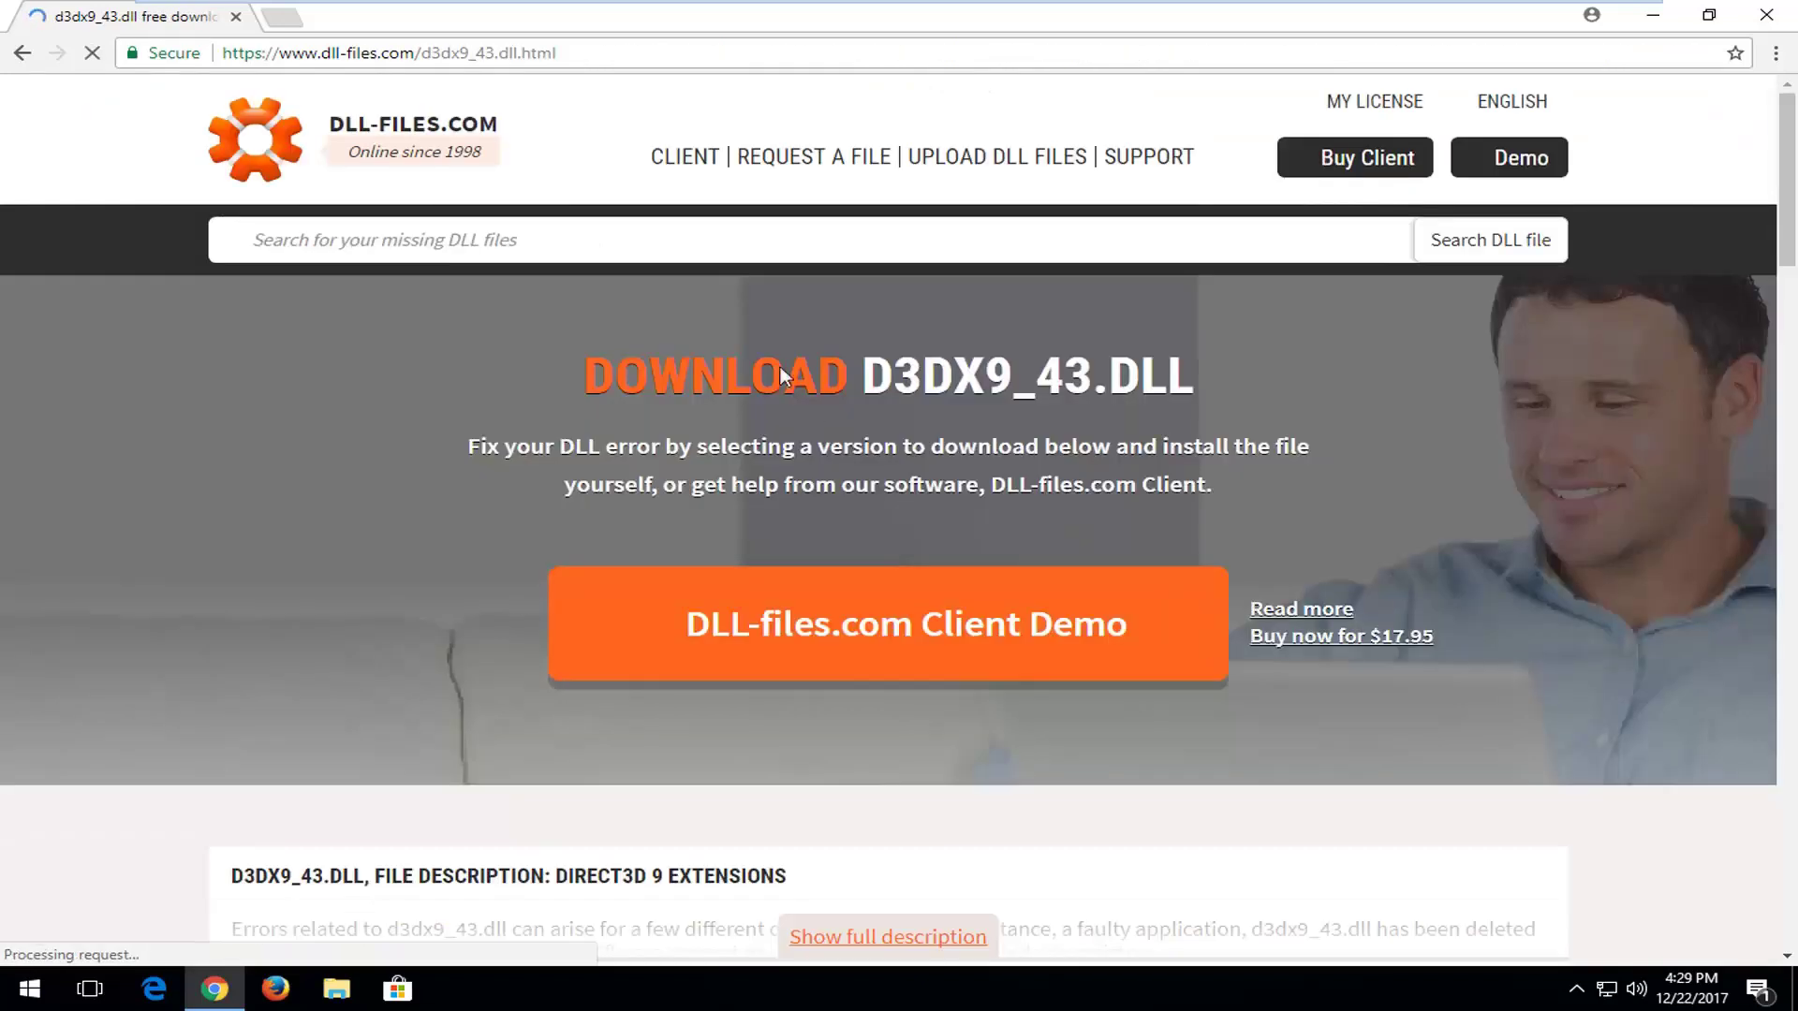
scroll(695, 327, down, 2)
scroll(927, 398, down, 1)
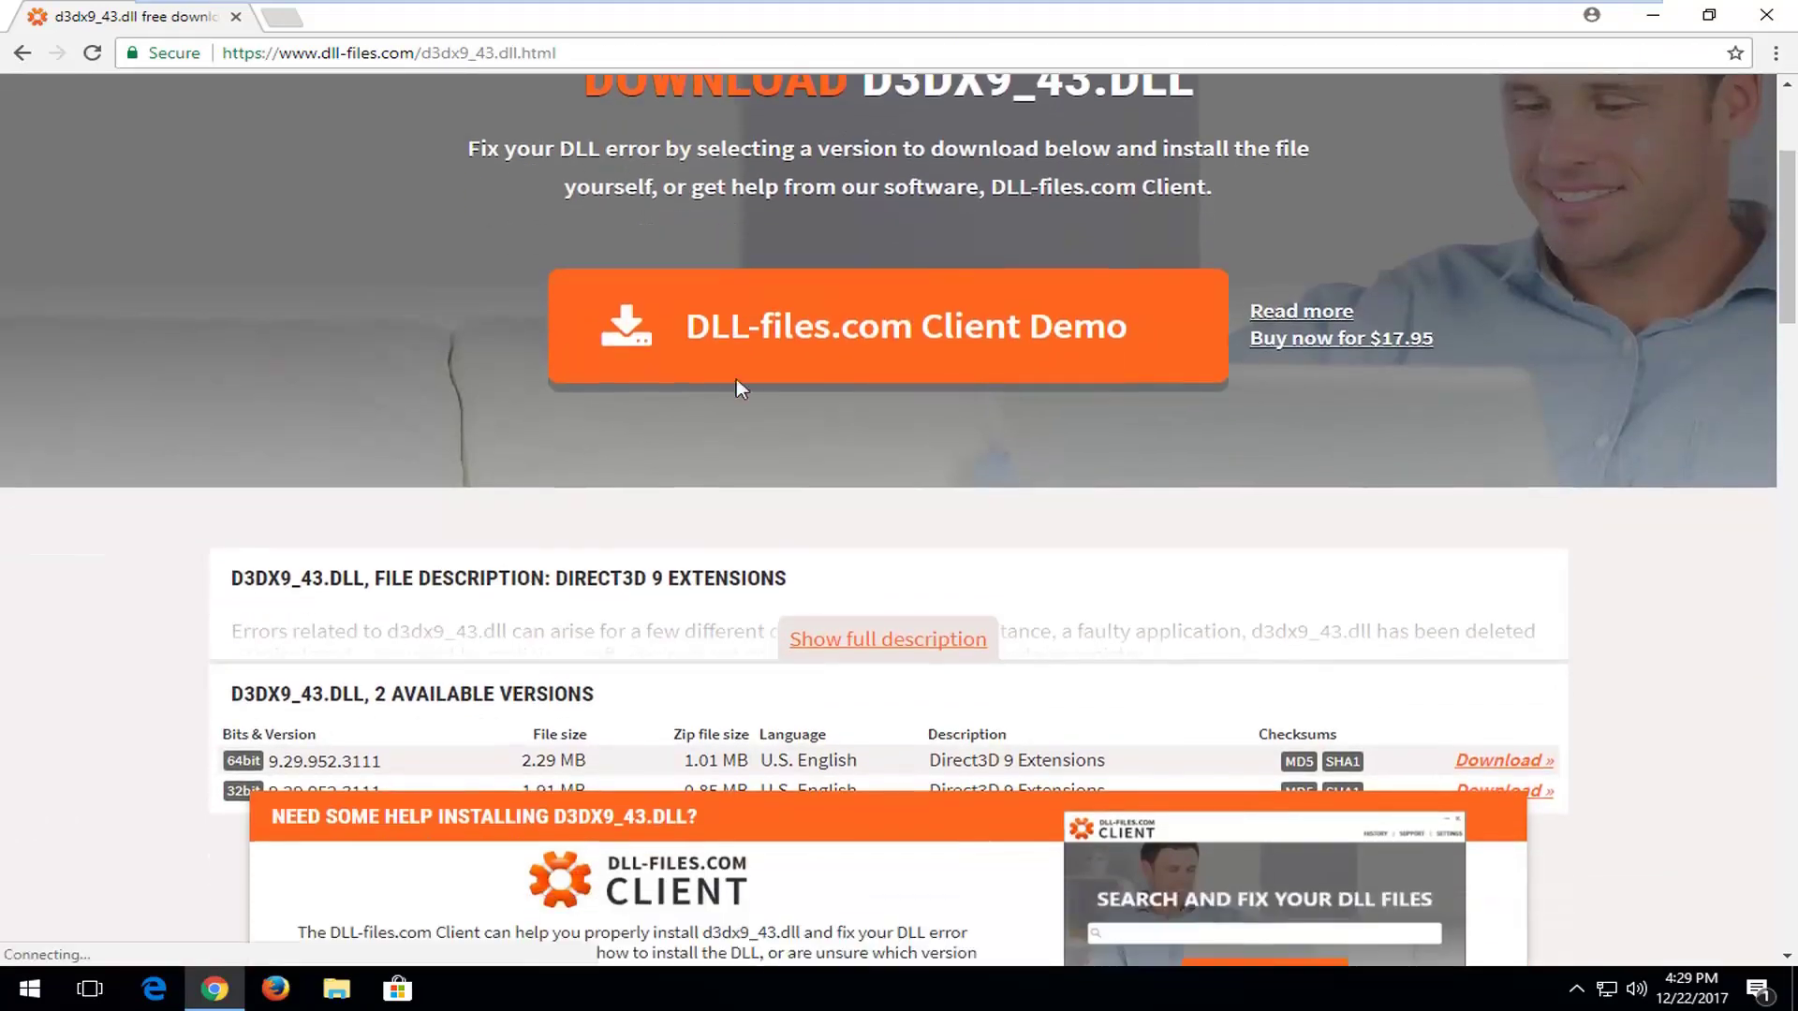
scroll(539, 489, down, 2)
scroll(441, 449, up, 5)
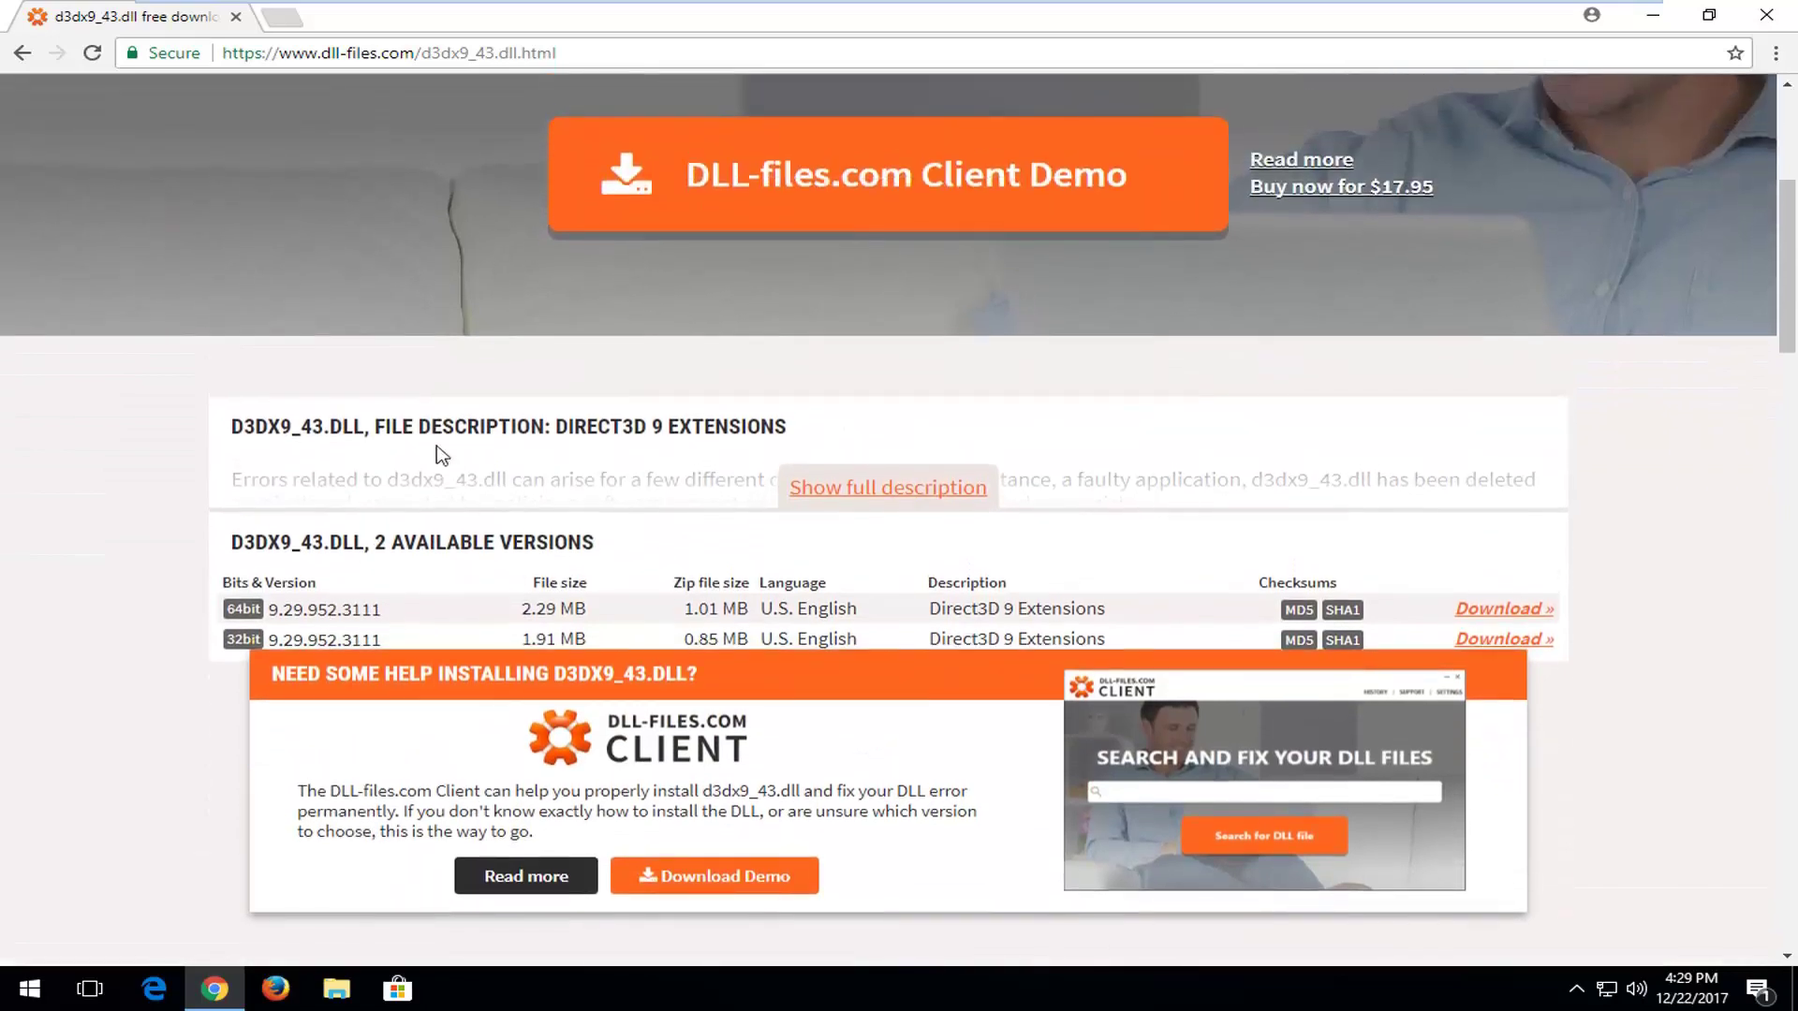
scroll(750, 428, down, 4)
click(1467, 609)
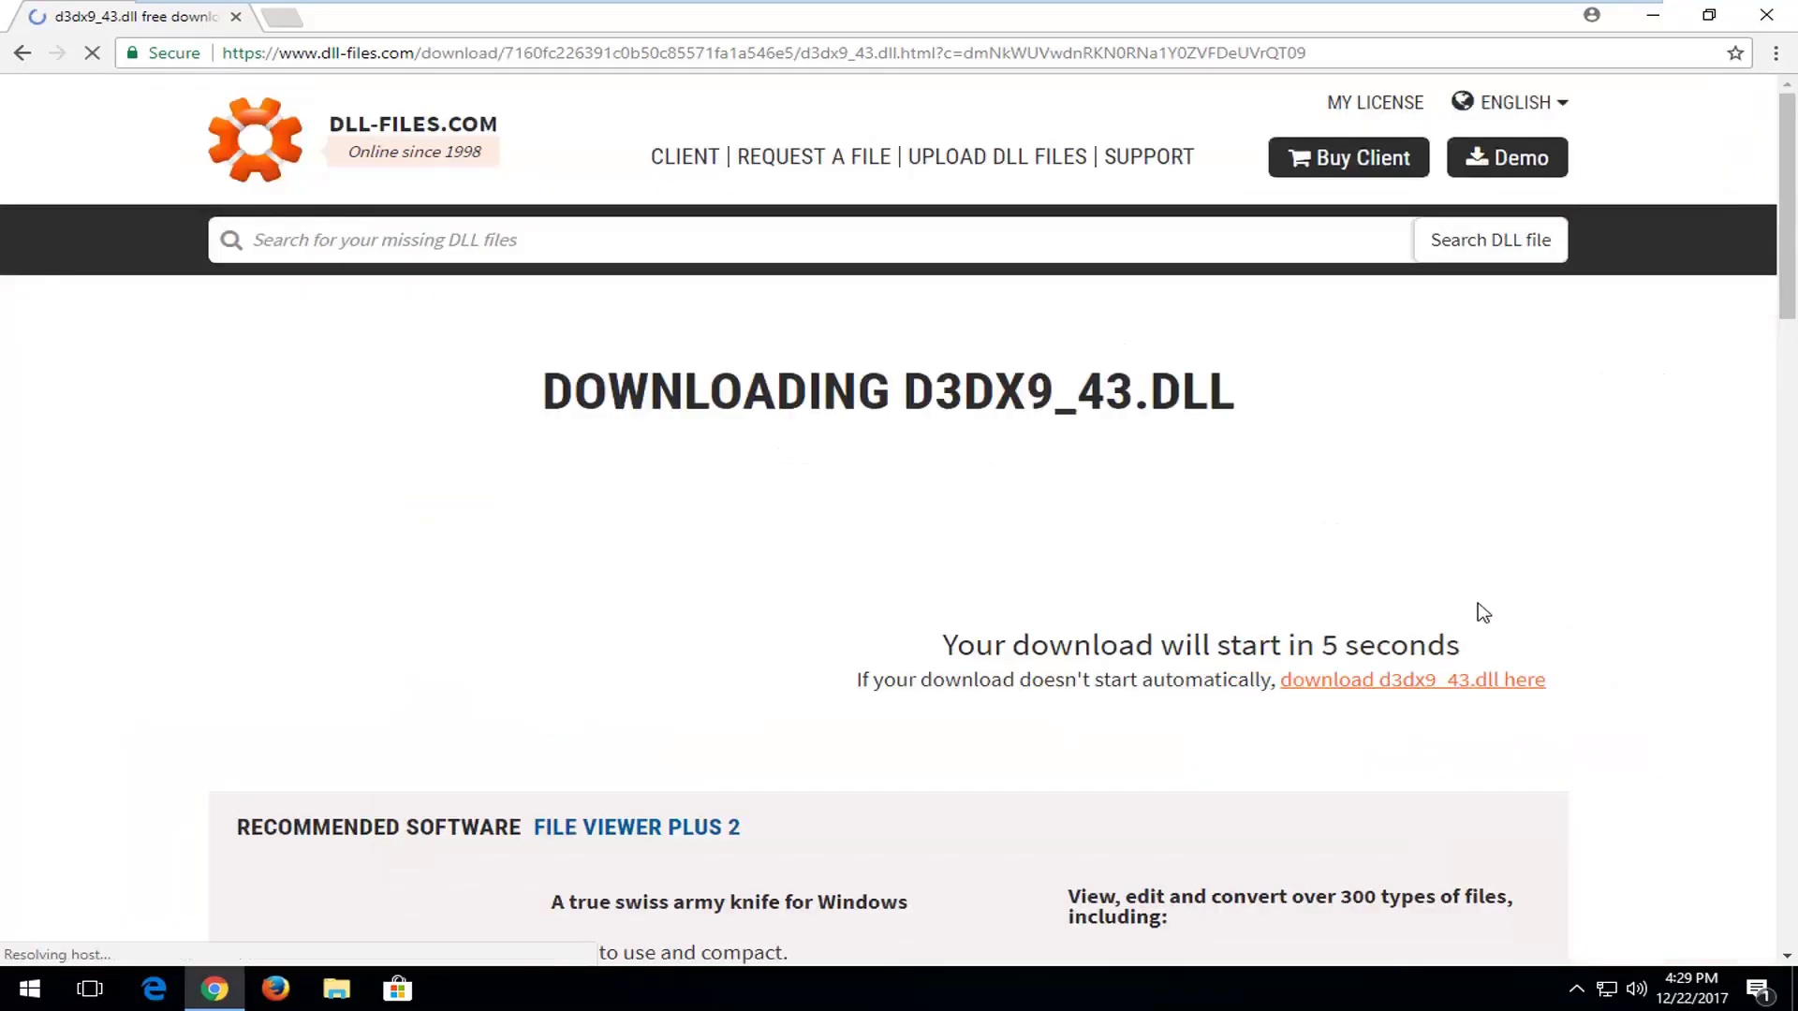
scroll(1329, 599, down, 3)
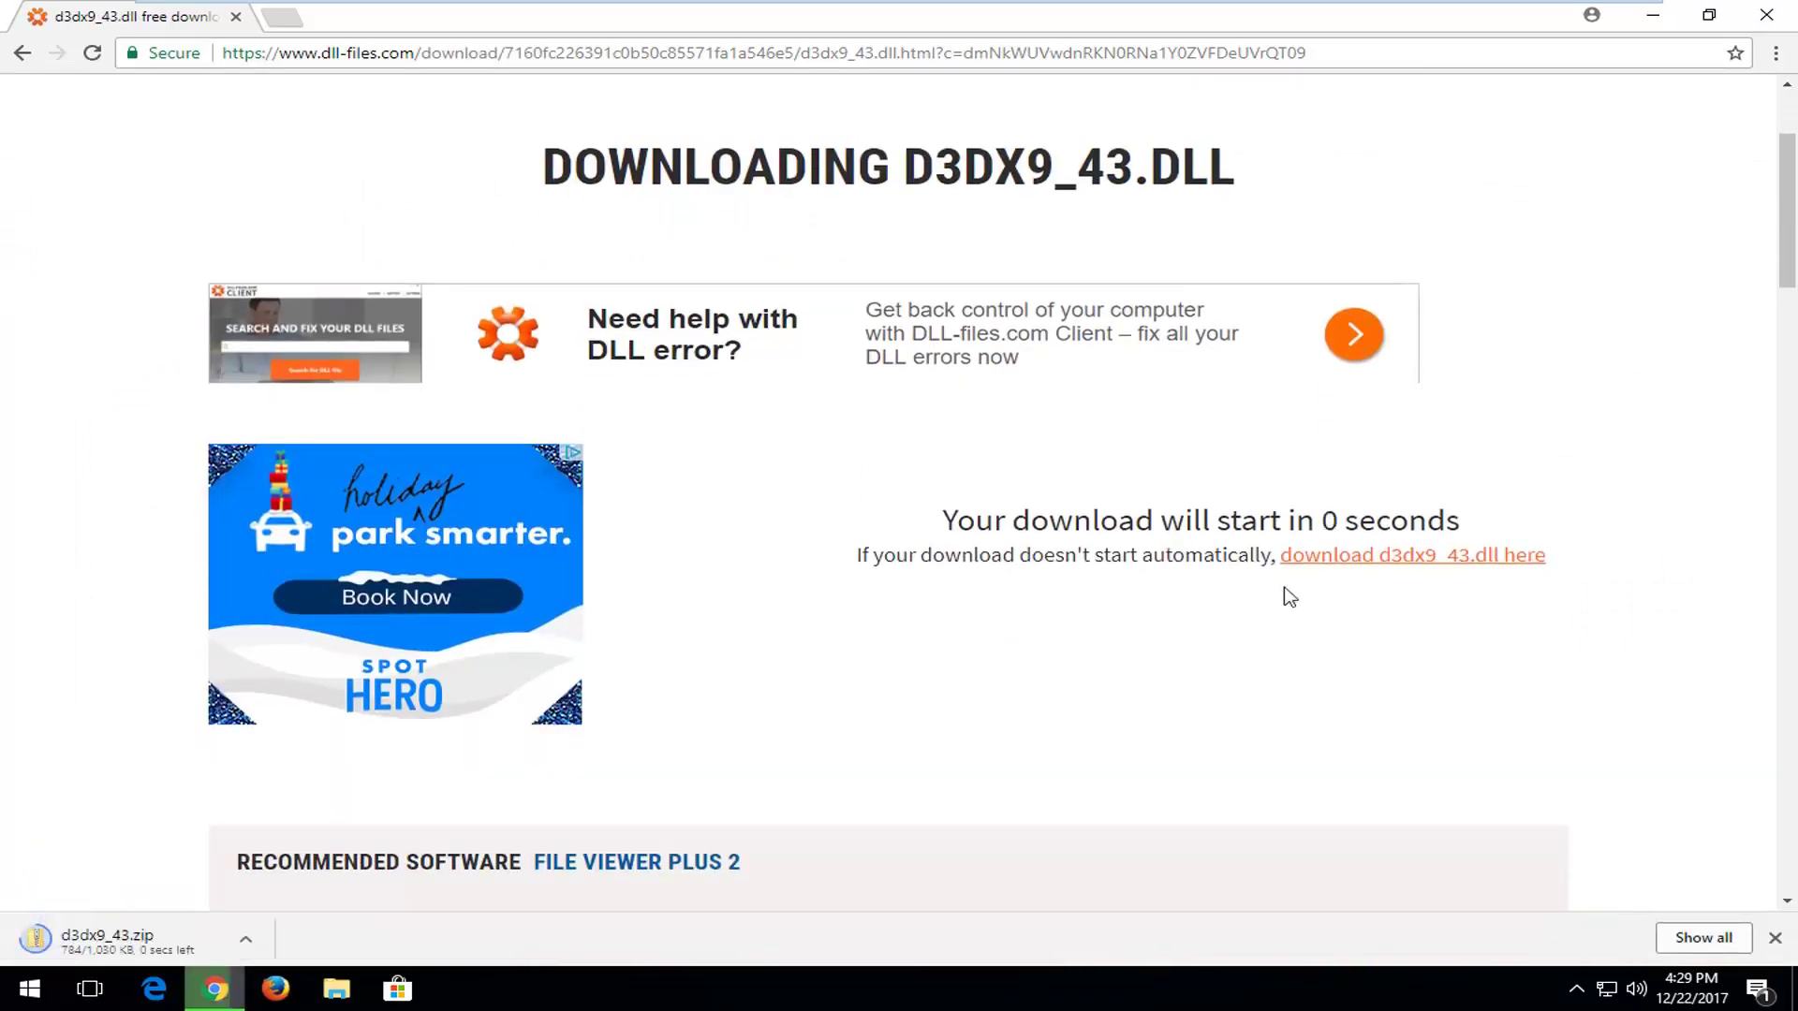
Step: Open the downloaded d3dx9_43.zip, copy D3DX9_43.dll from it to the desktop, and close the archive window
click(127, 956)
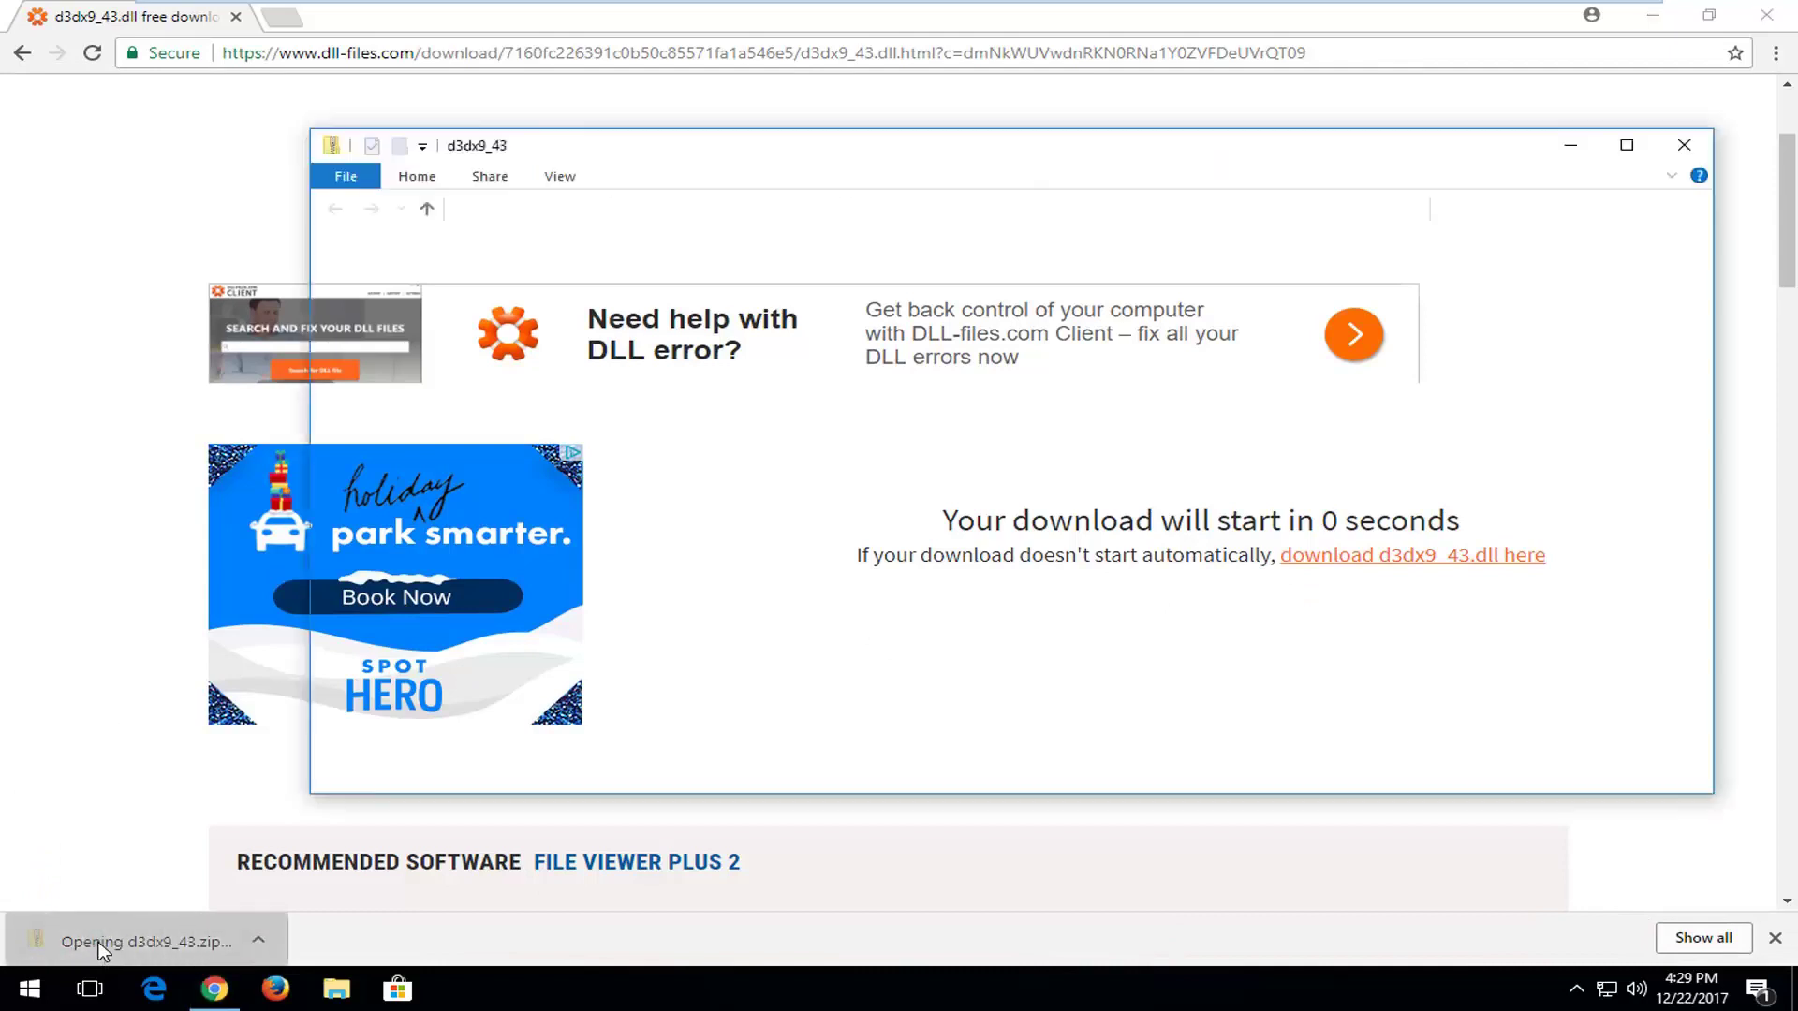
click(1654, 19)
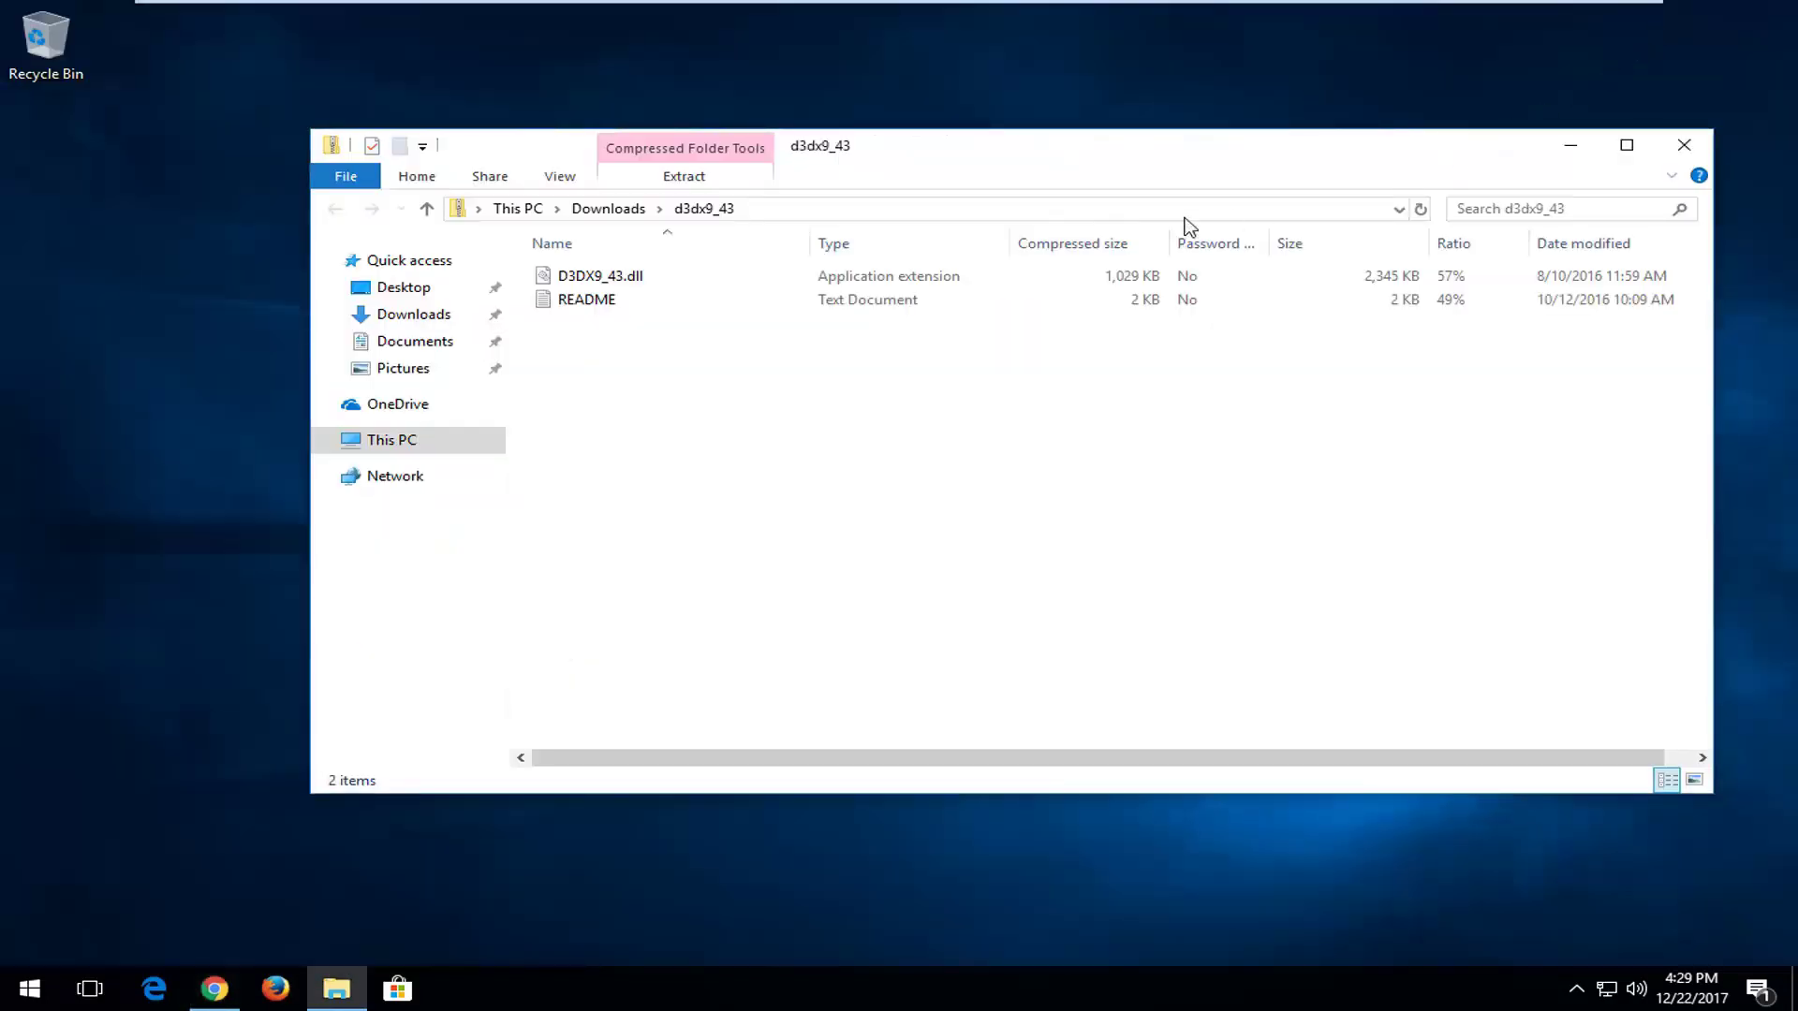
drag(870, 157, 1078, 176)
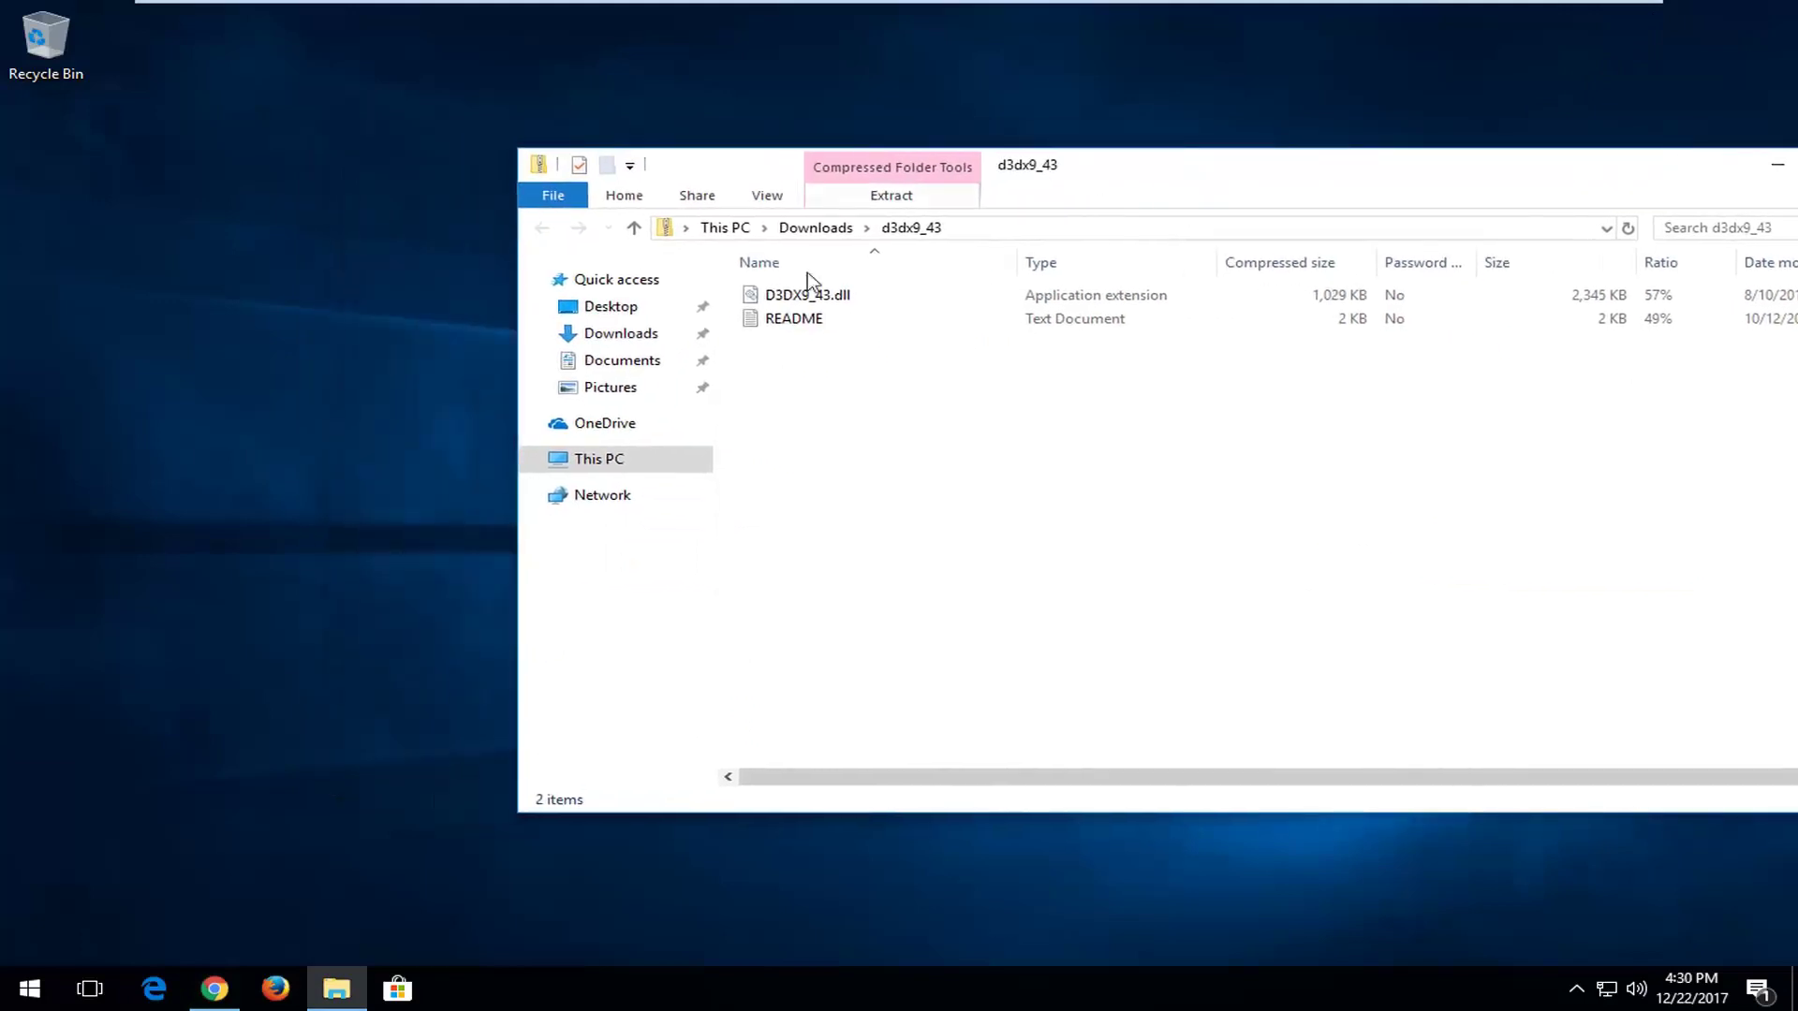
click(809, 297)
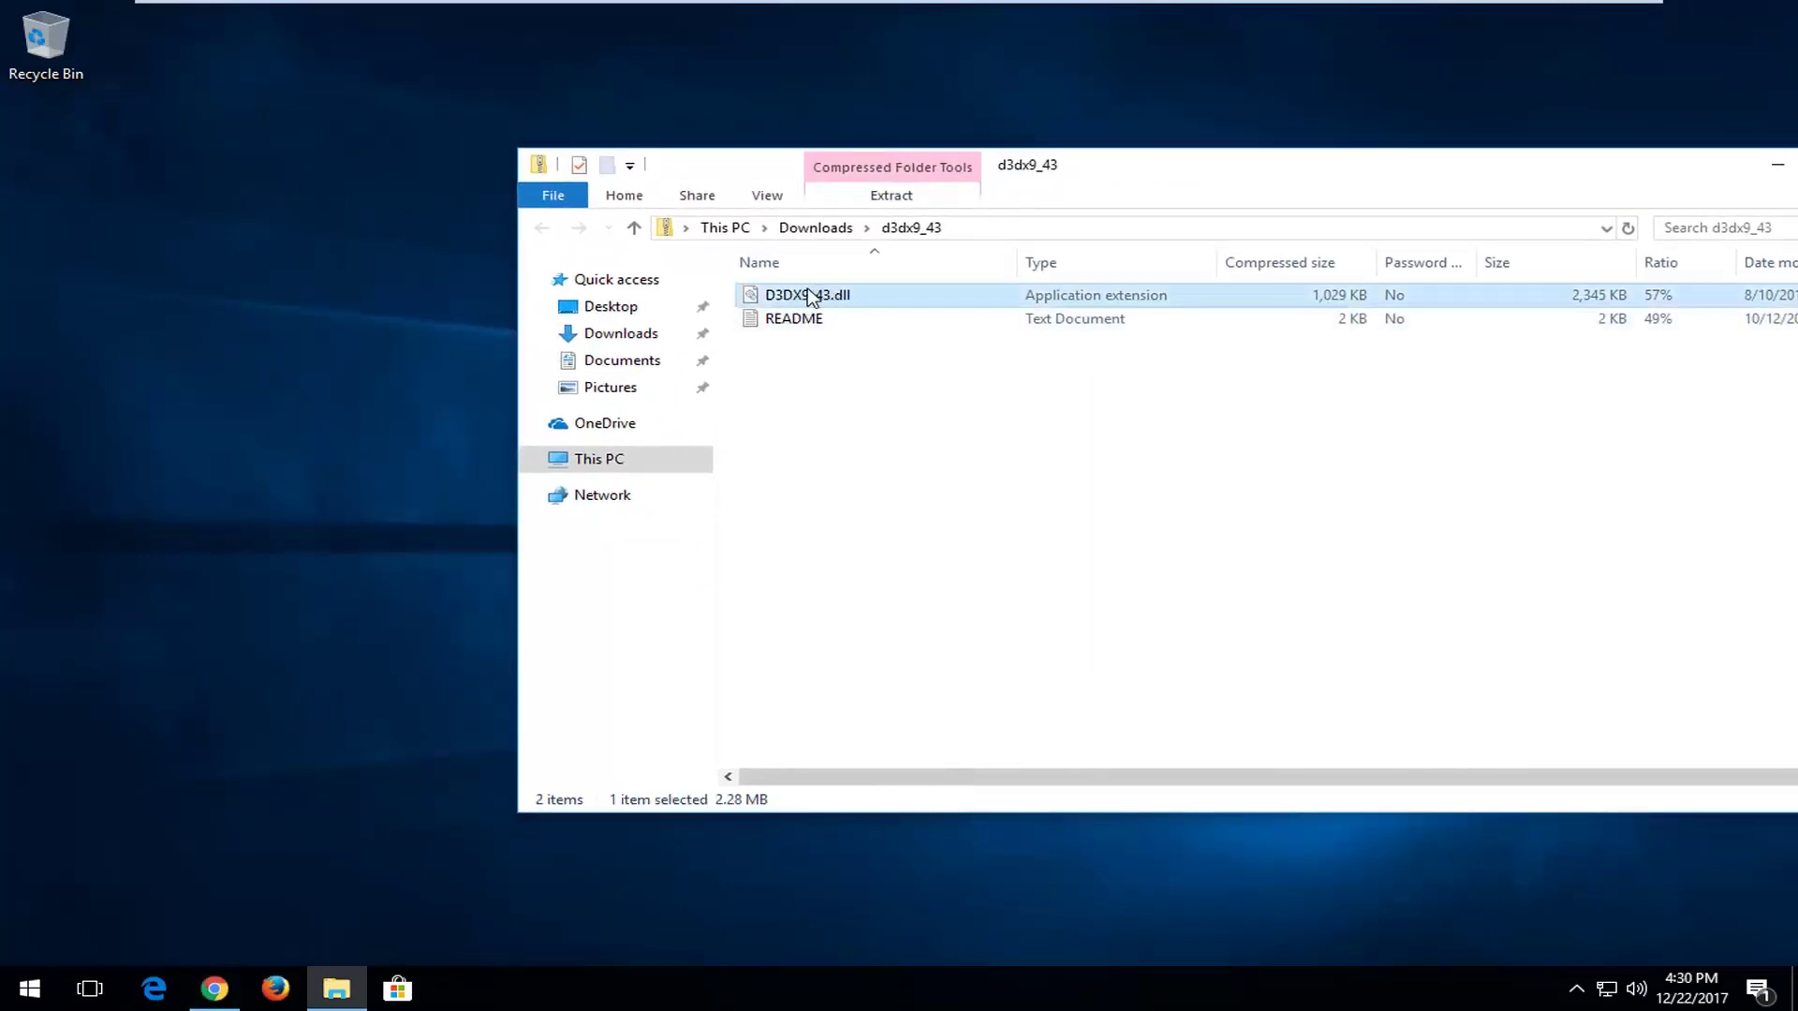
drag(809, 298, 98, 255)
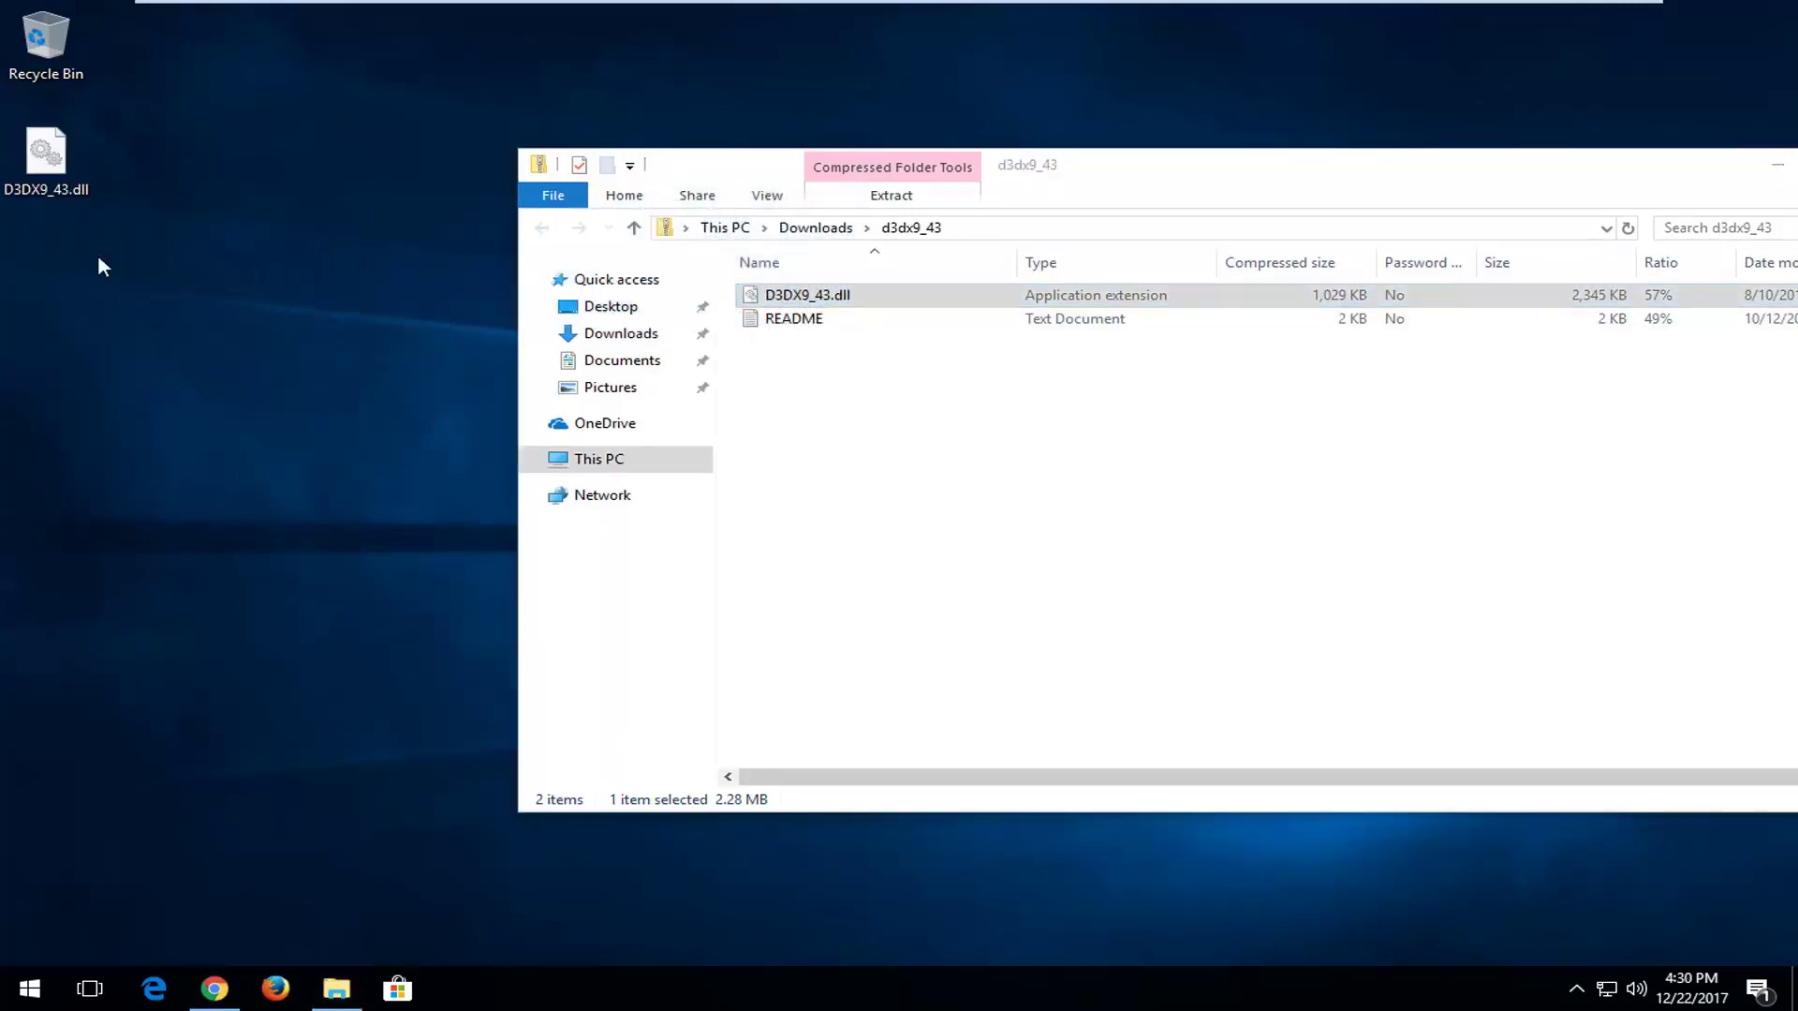
drag(1168, 169, 831, 165)
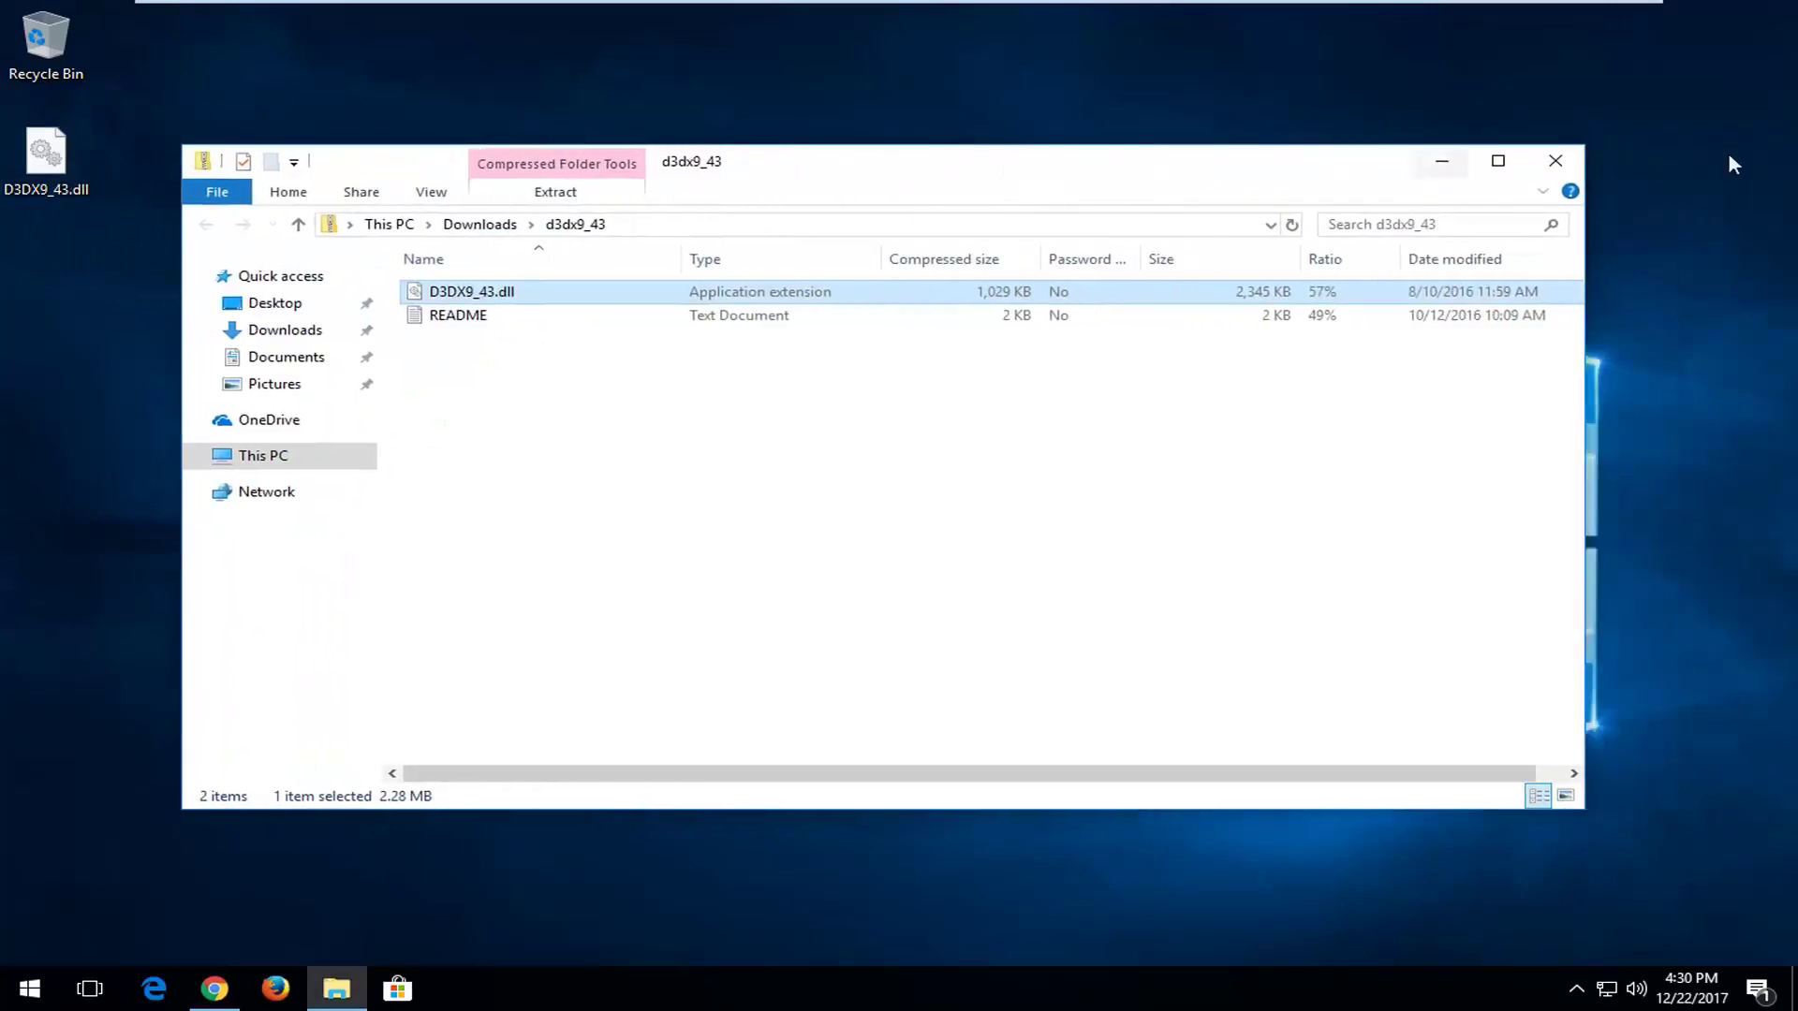
click(1555, 161)
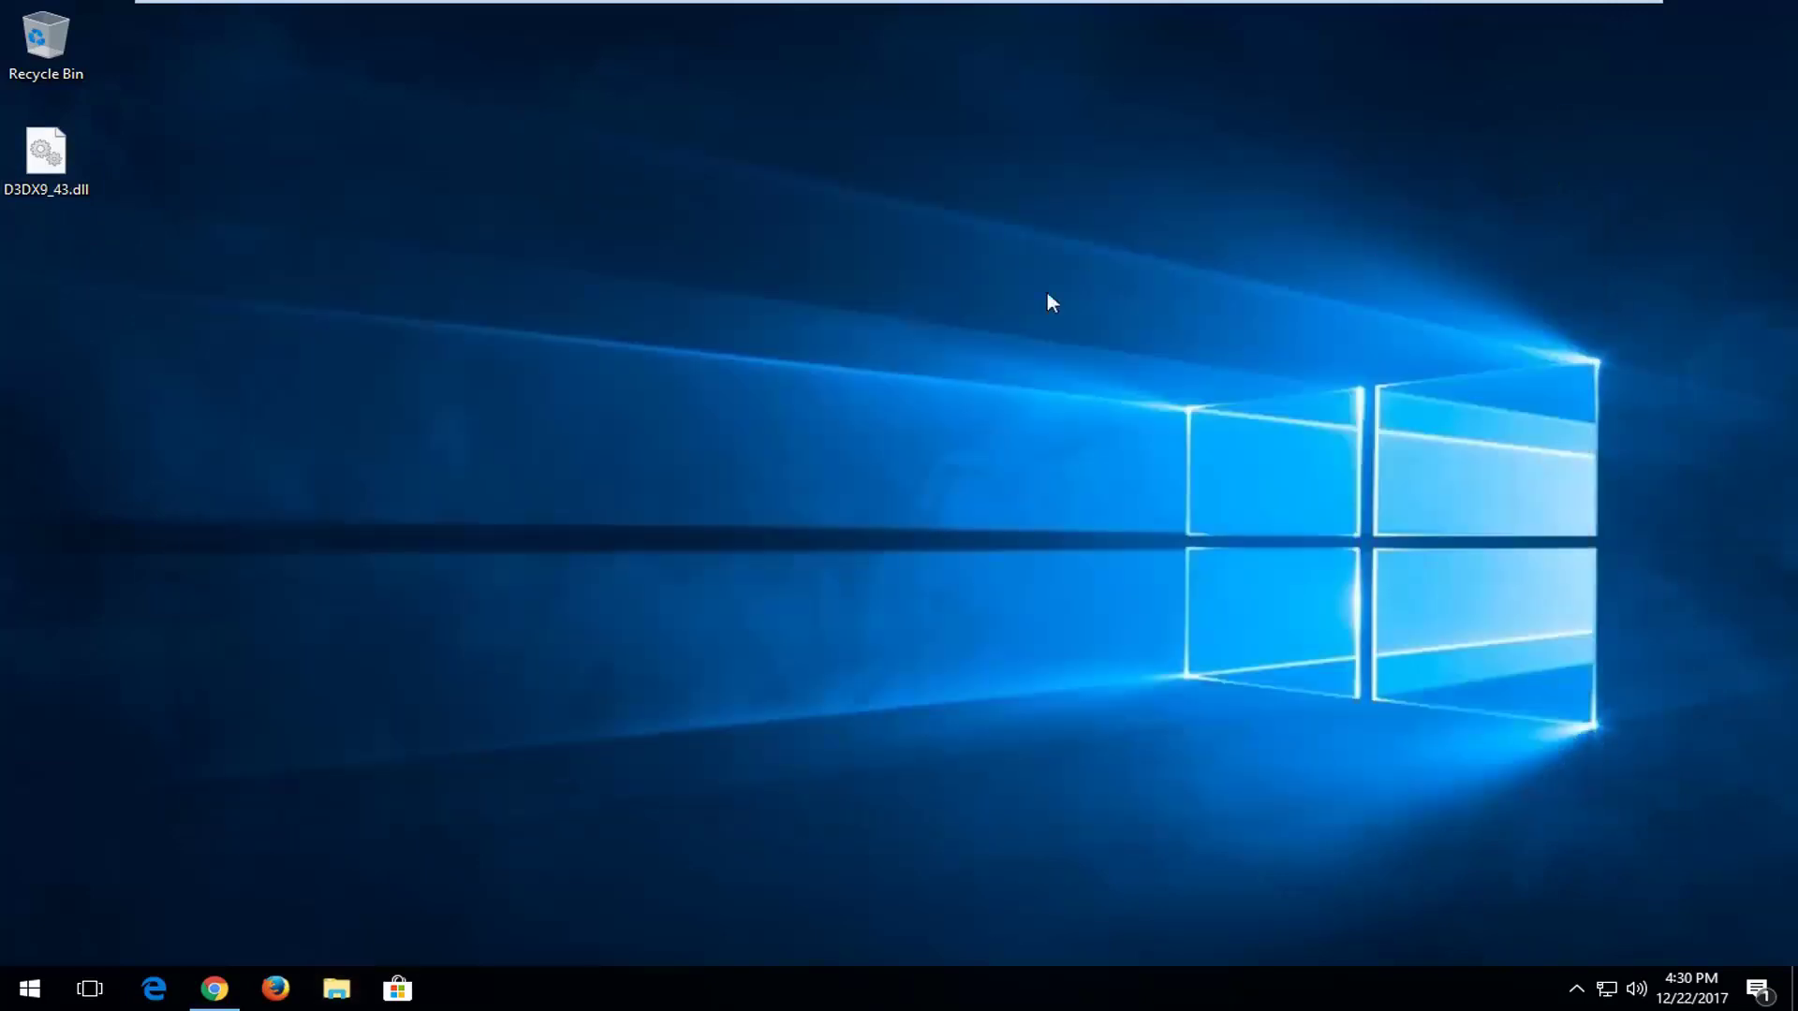
Step: Find This PC by searching for "computer" and open Local Disk (C:) in File Explorer
click(13, 977)
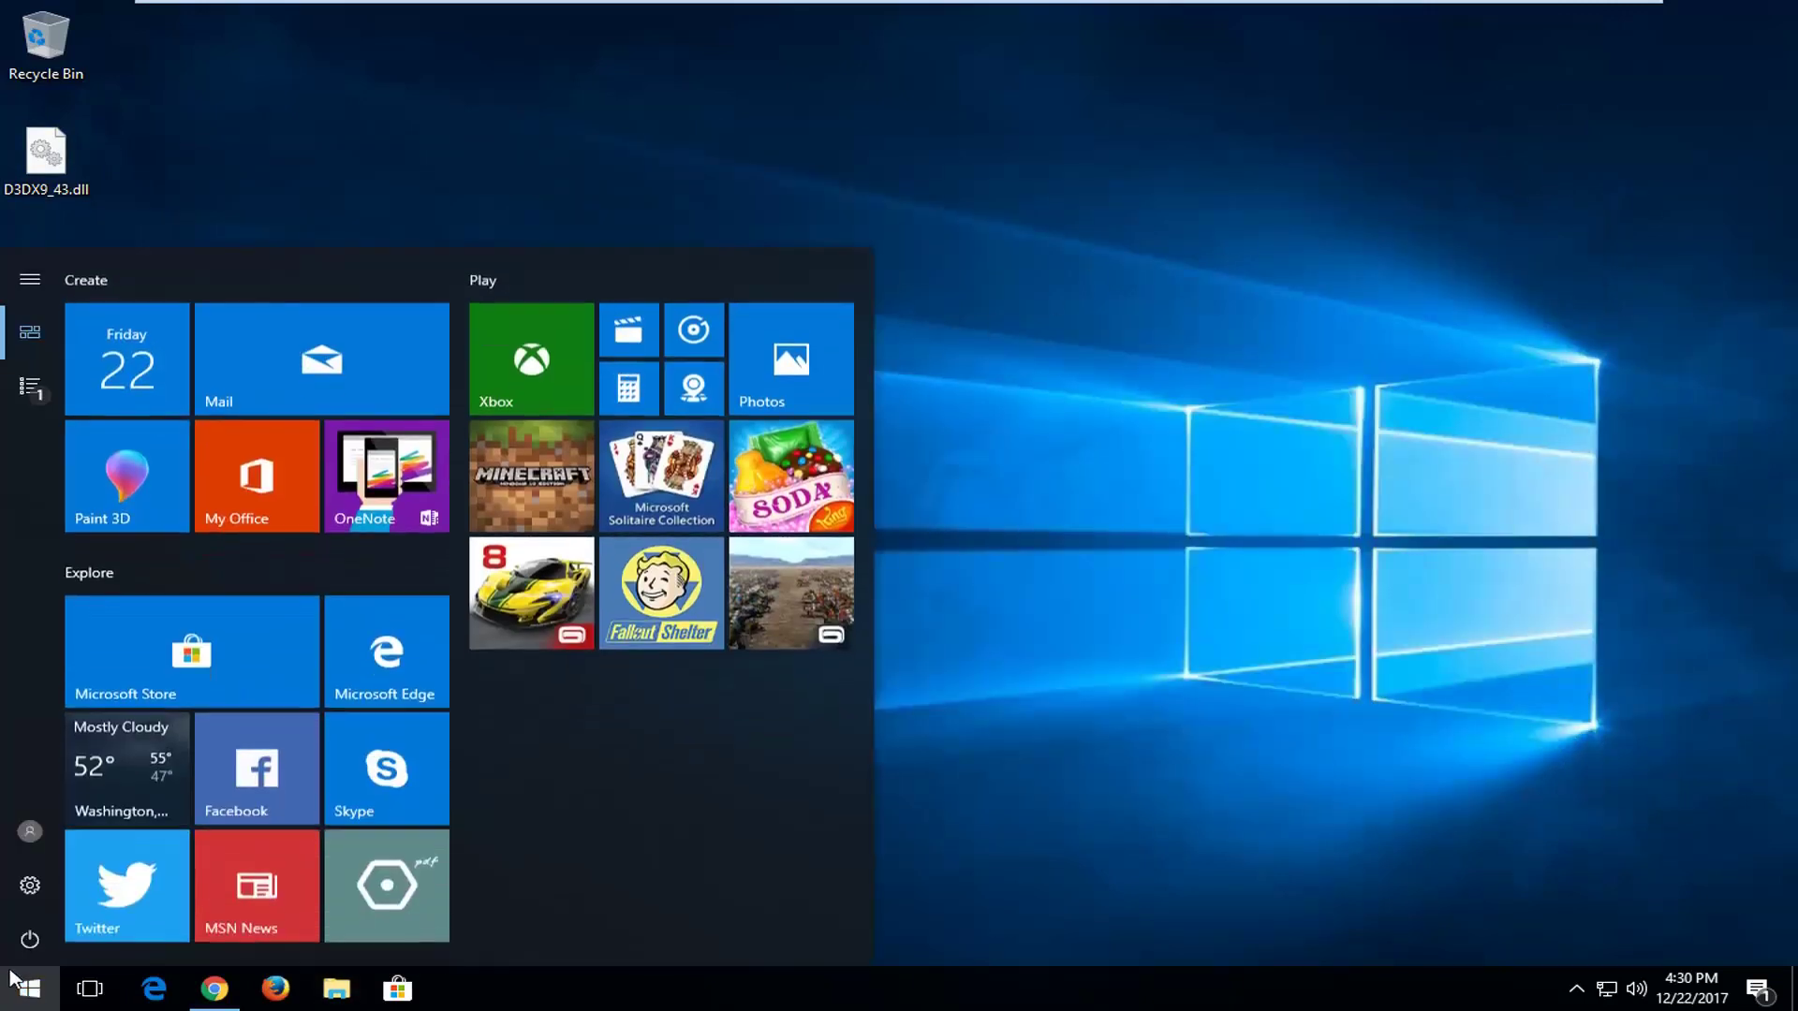
text(computer)
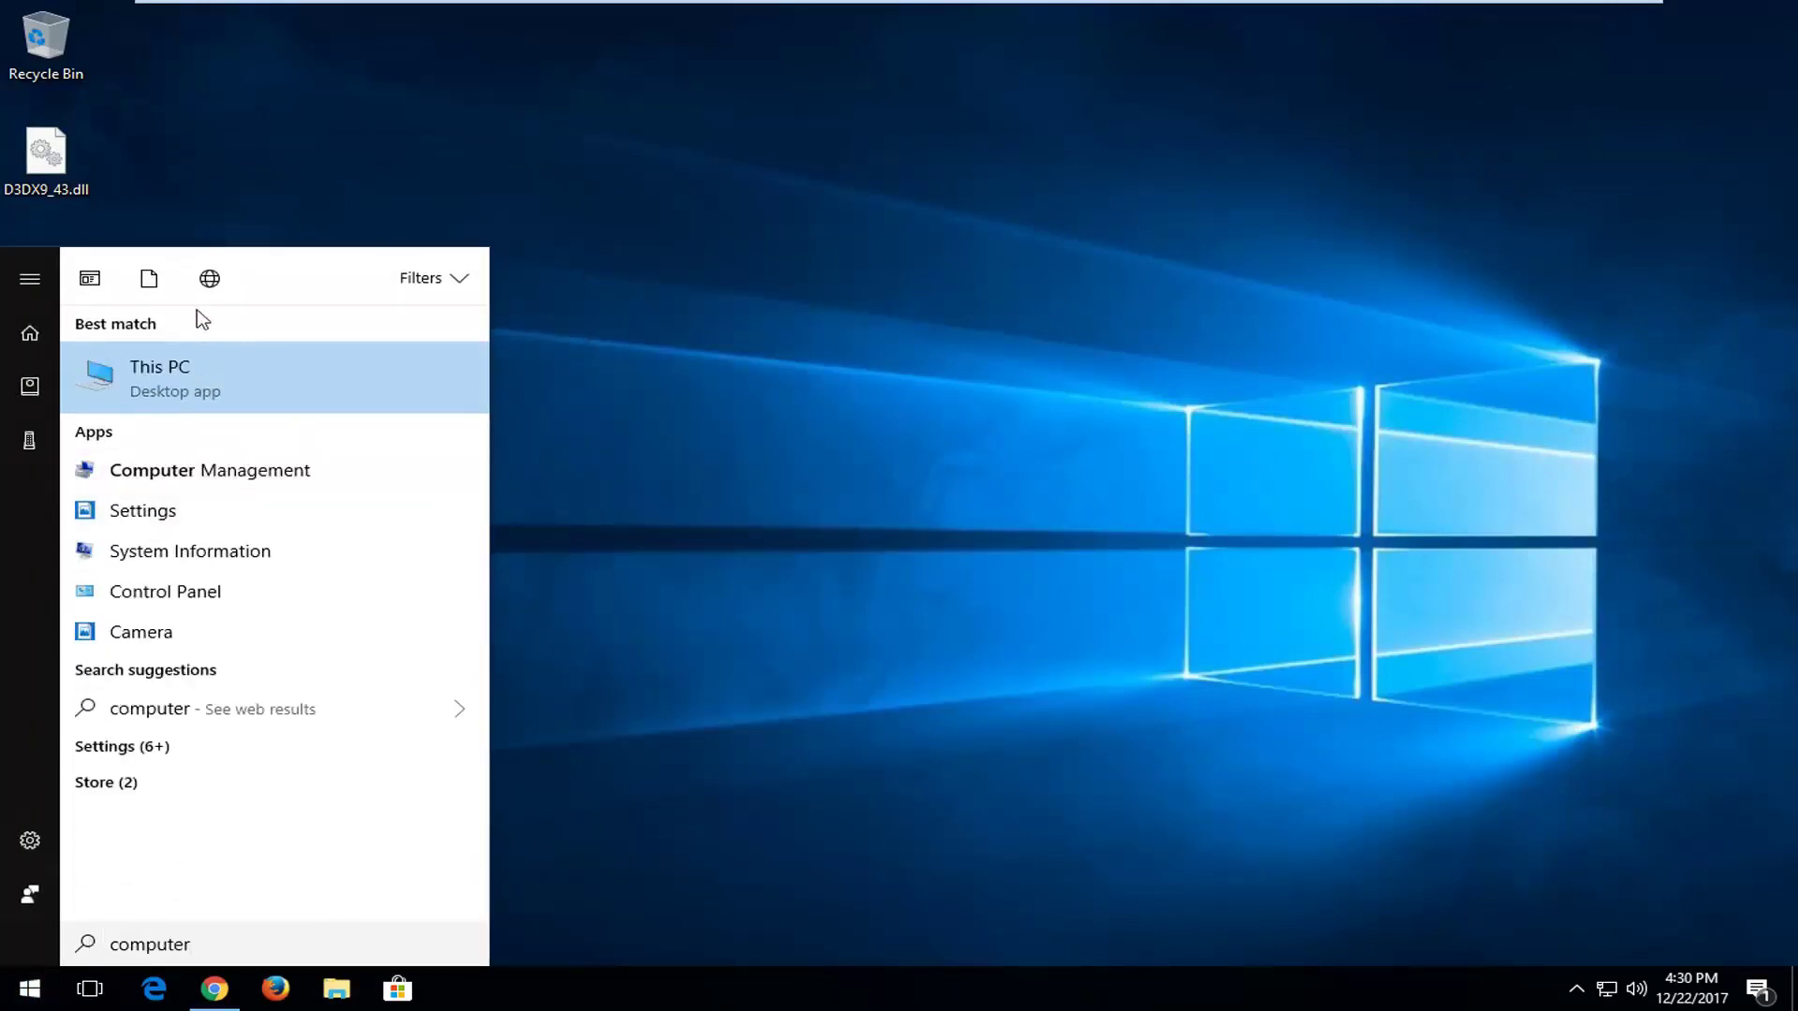
click(240, 388)
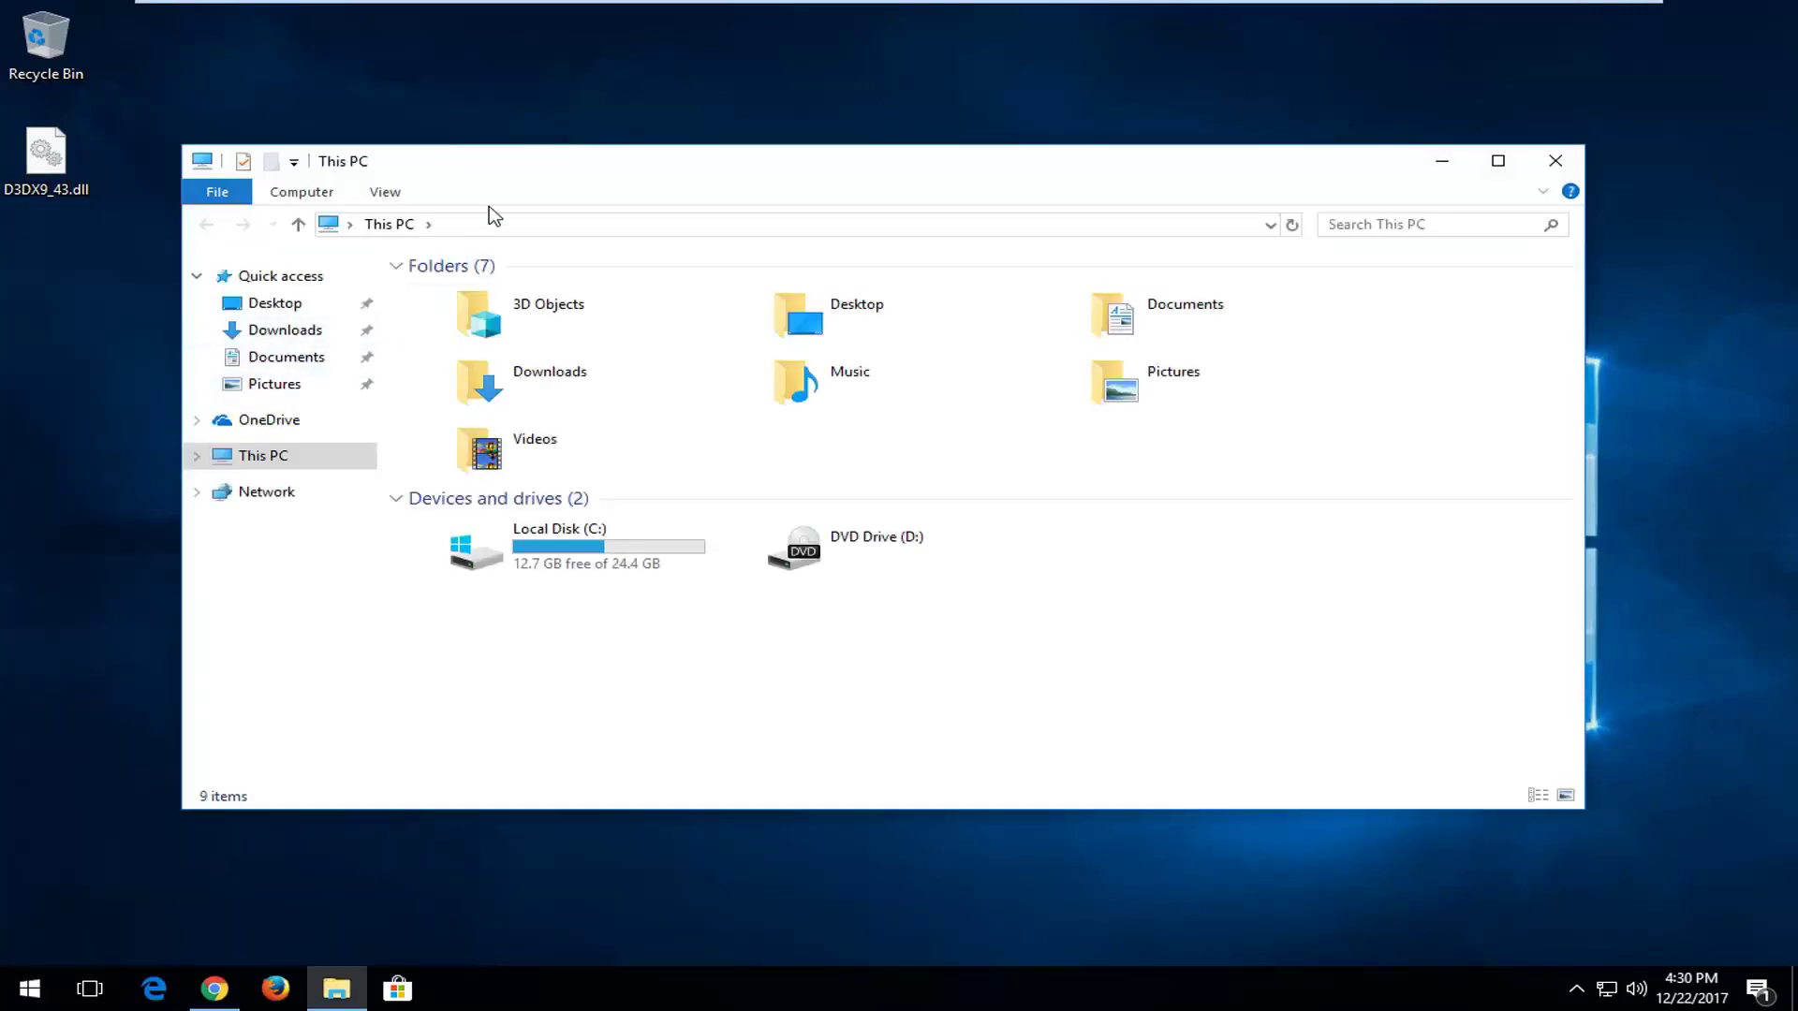
drag(527, 178, 597, 173)
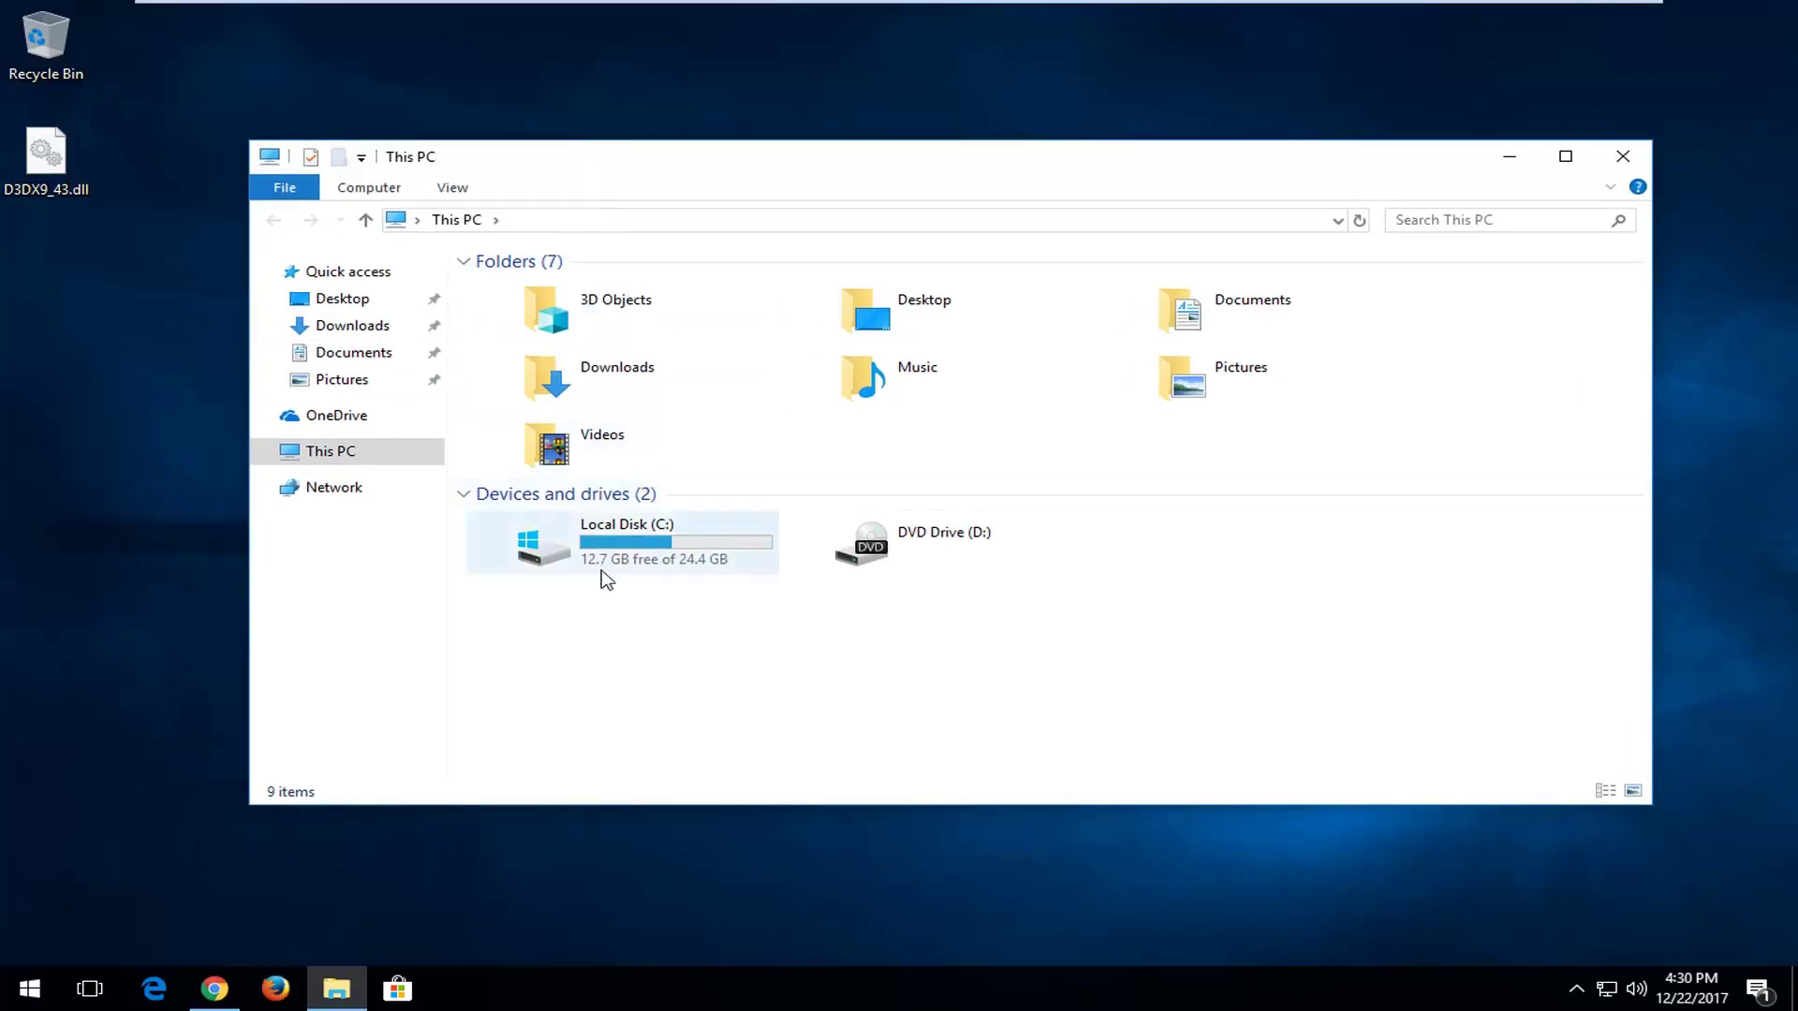
mouse_move(655, 543)
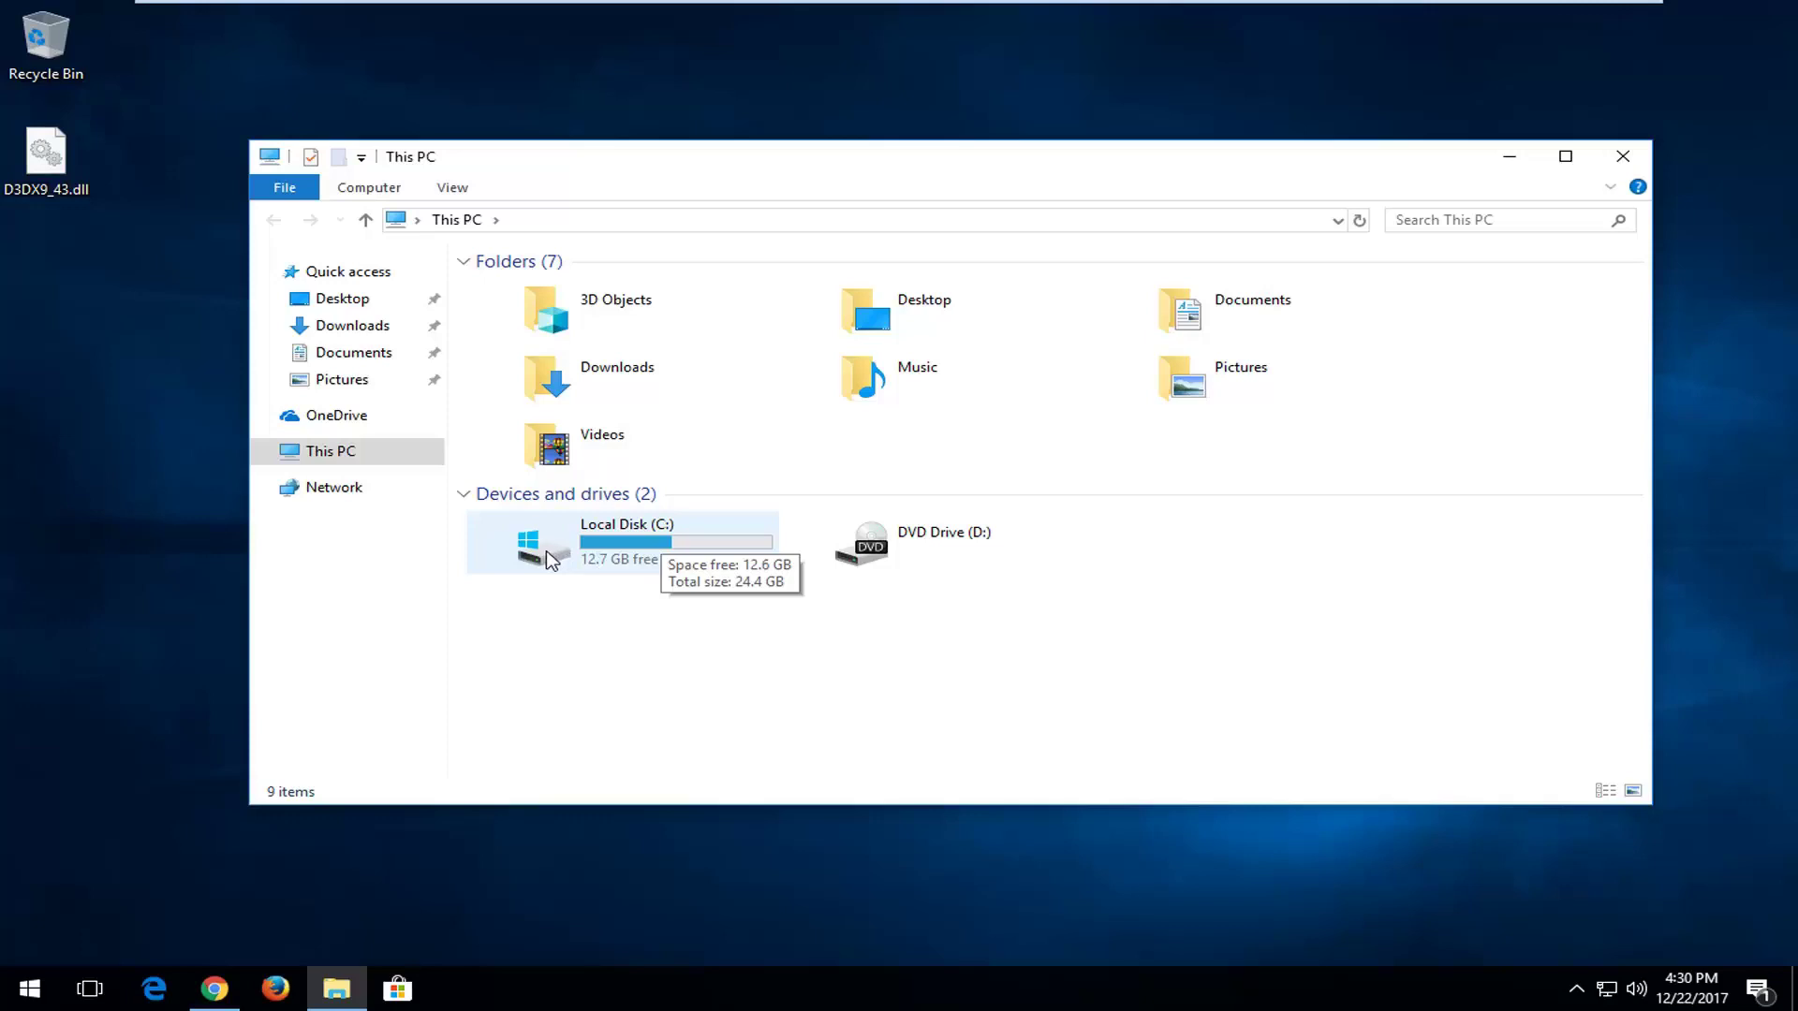
double_click(573, 559)
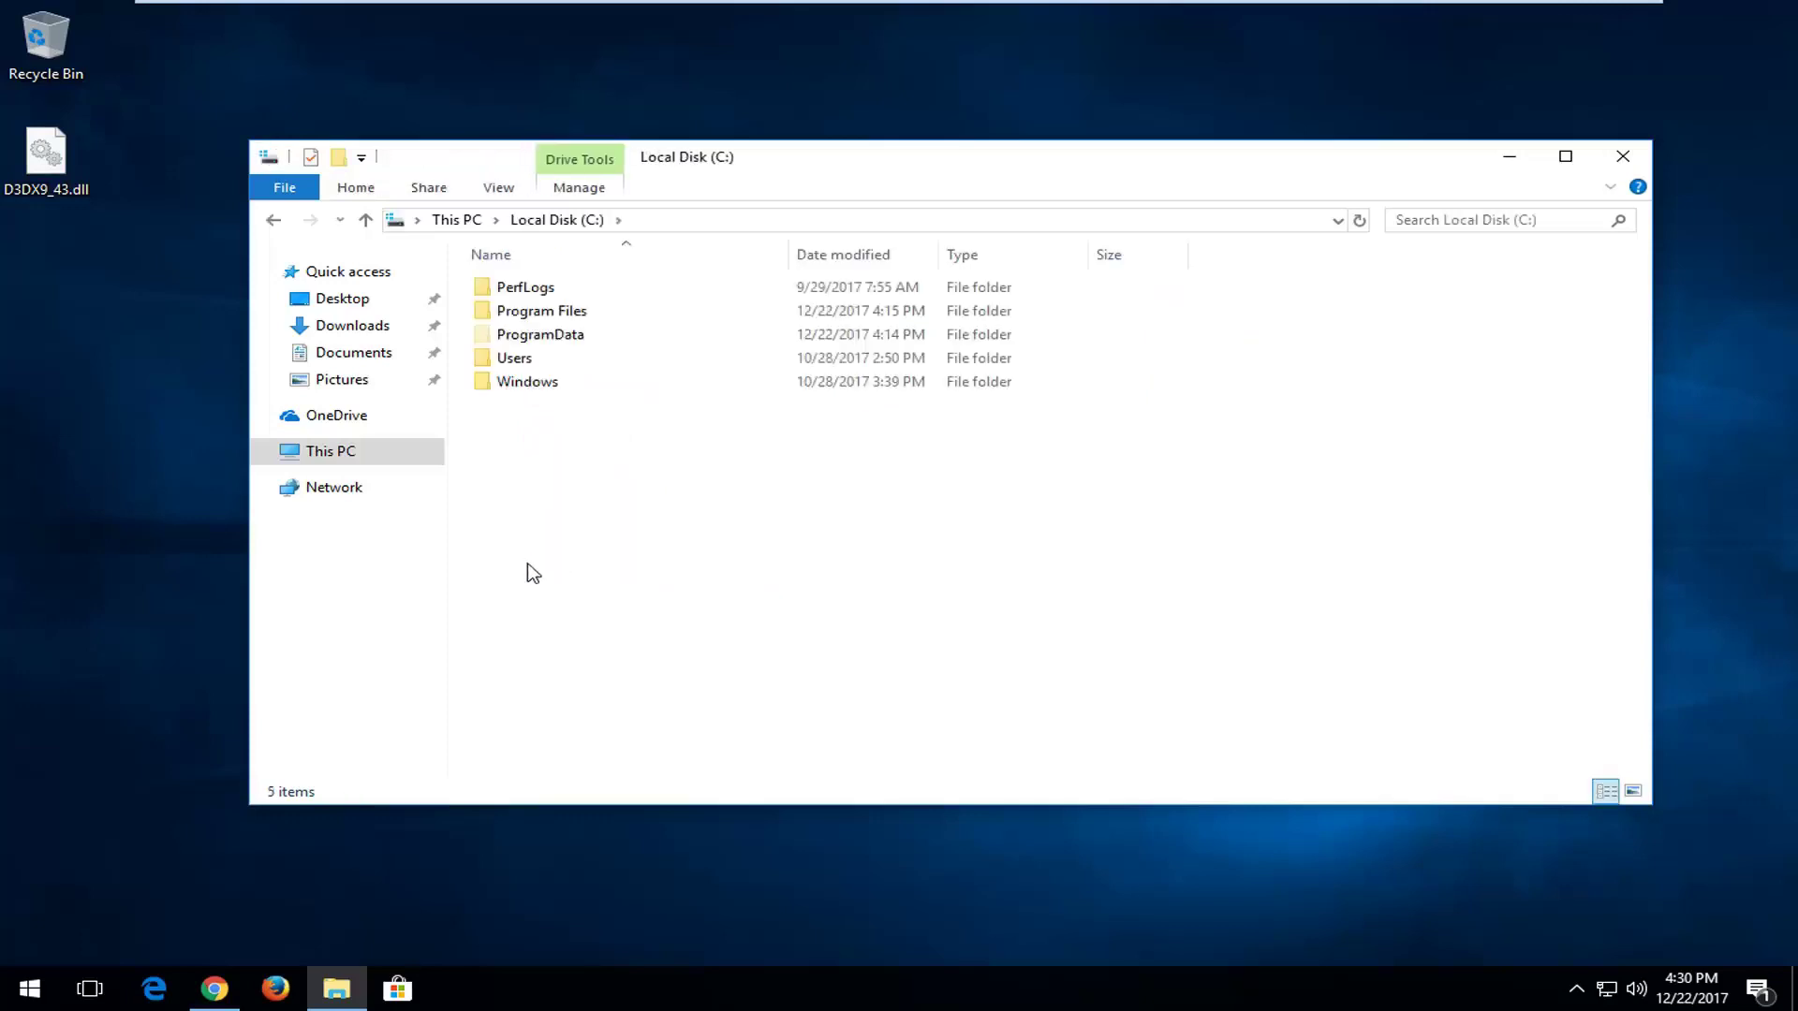
Step: Open the Windows folder on Local Disk (C:) and select the System32 folder inside it
click(518, 385)
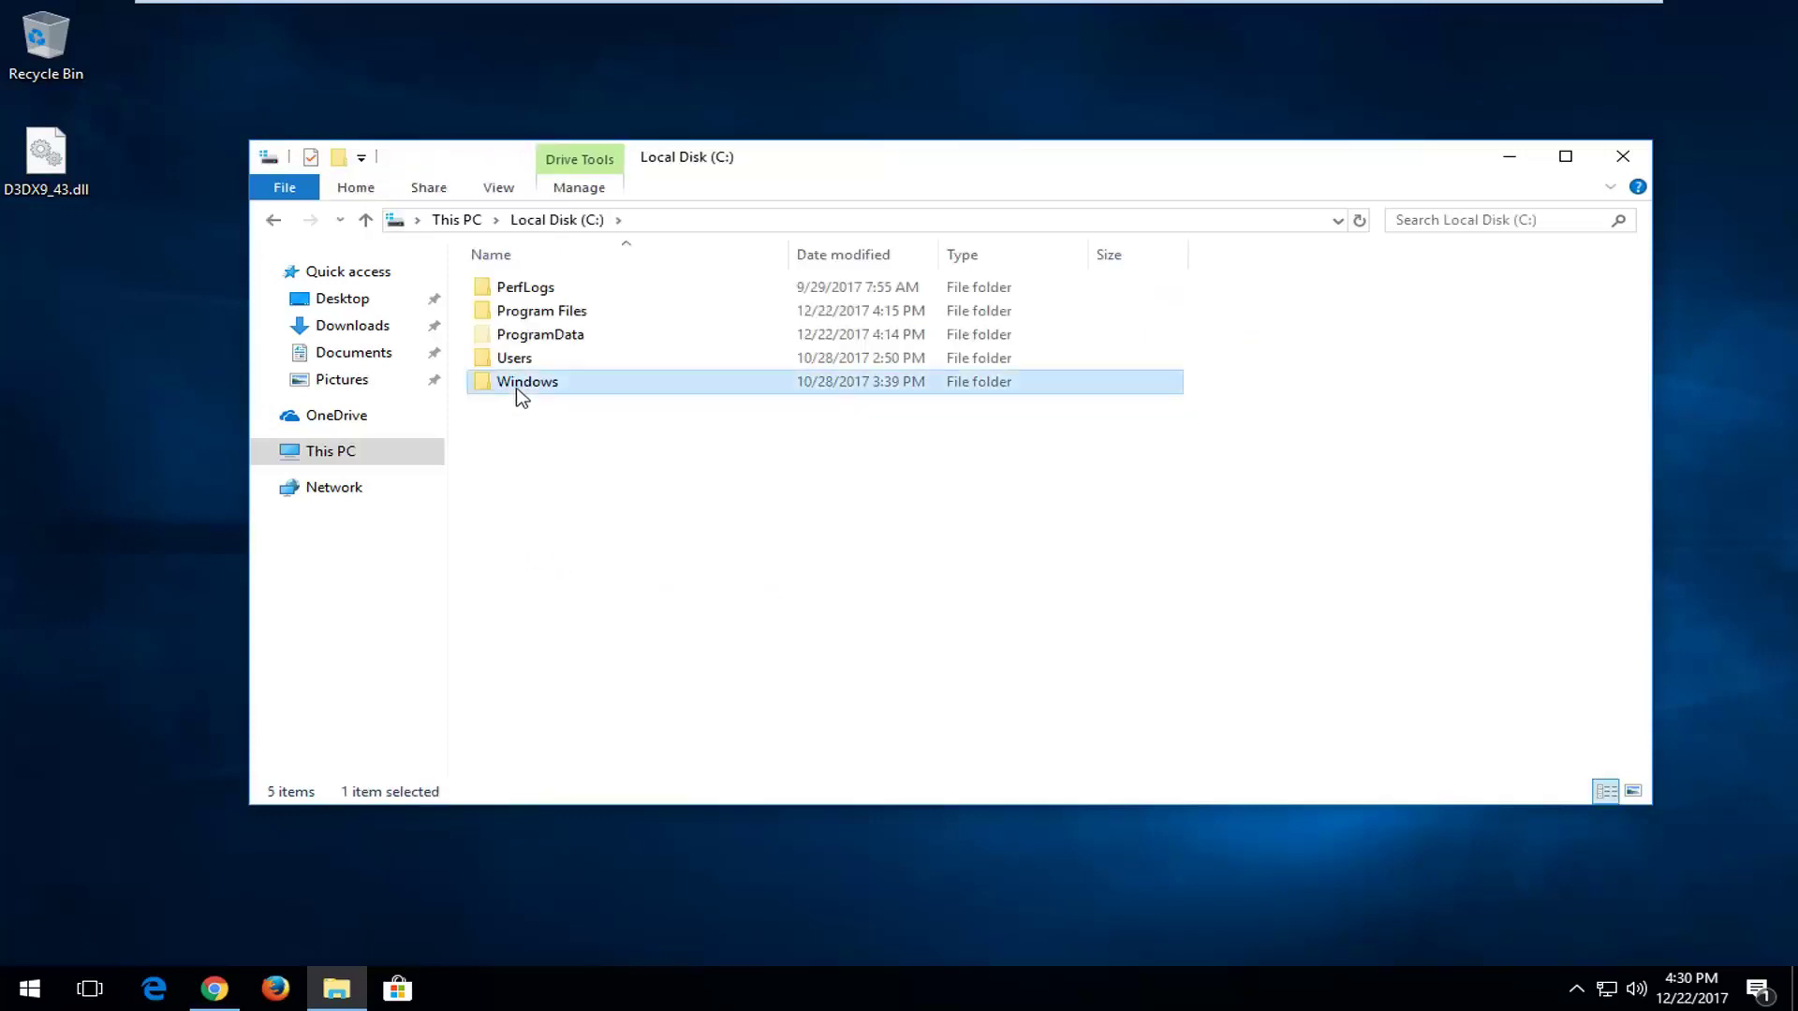
double_click(521, 385)
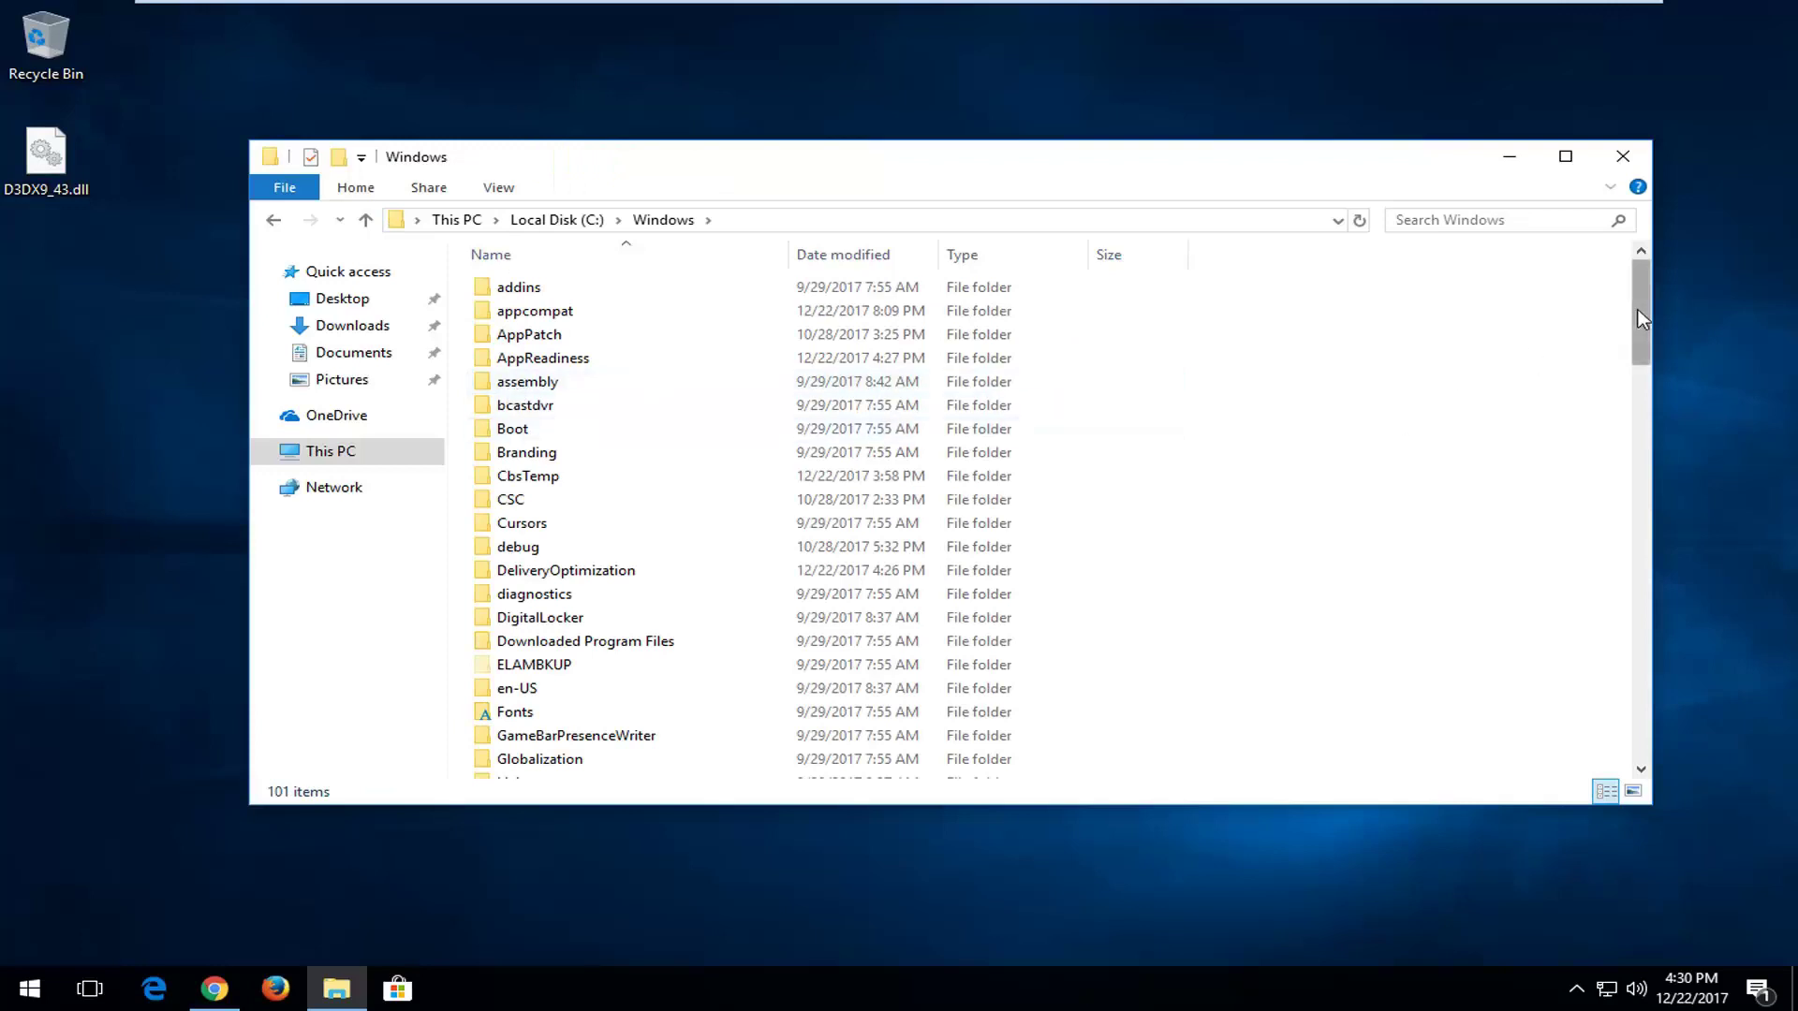
scroll(1642, 318, down, 15)
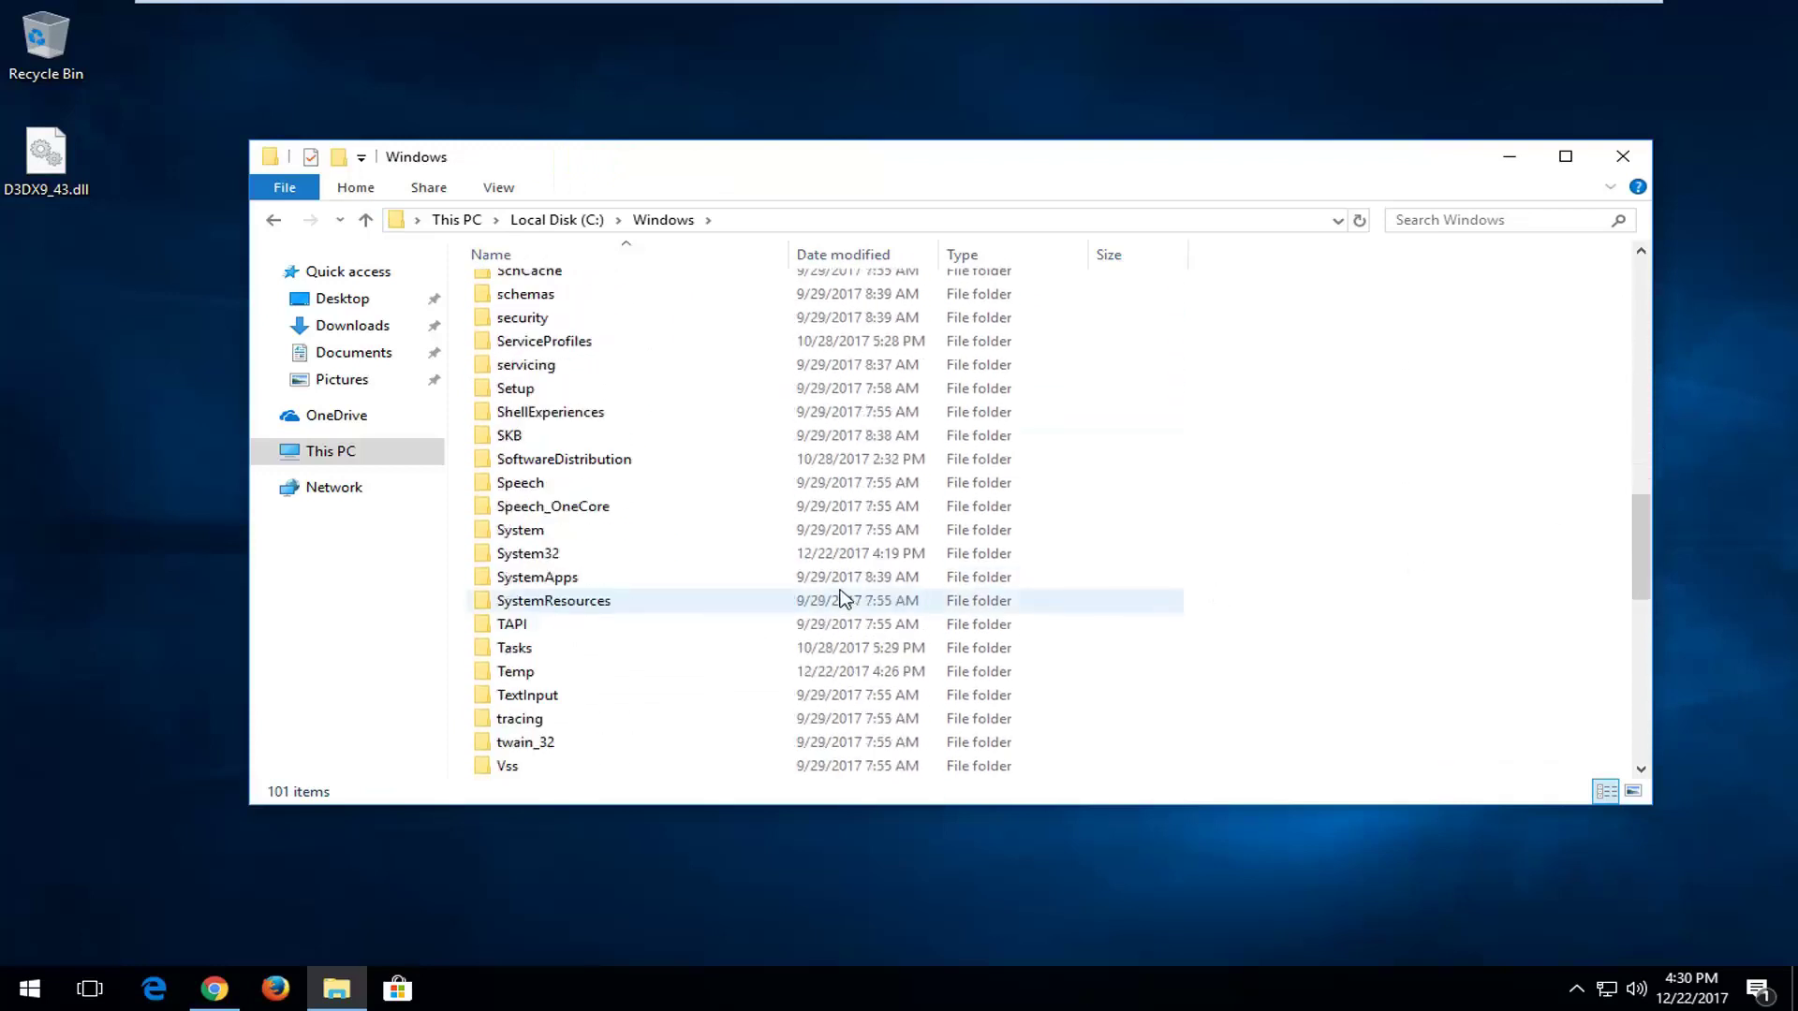
click(525, 554)
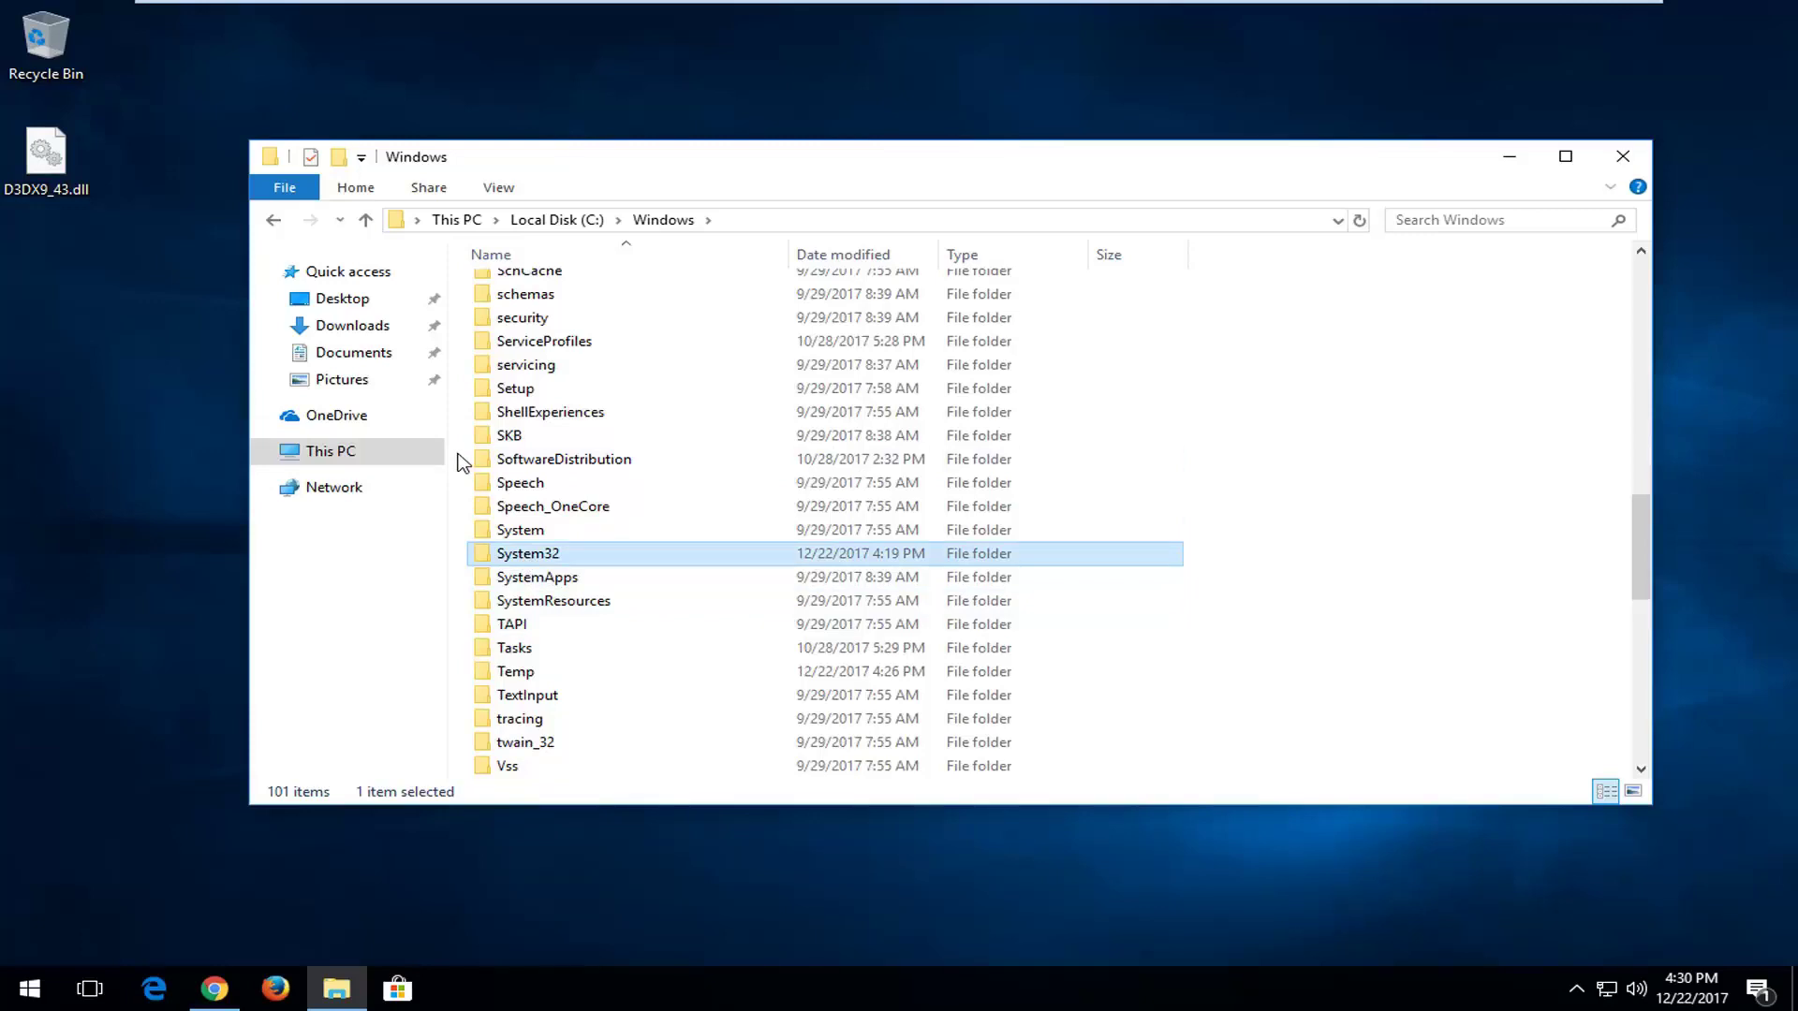
Step: Move D3DX9_43.dll from the desktop into the System32 folder, continuing with administrator permission
click(42, 174)
drag(45, 154, 527, 557)
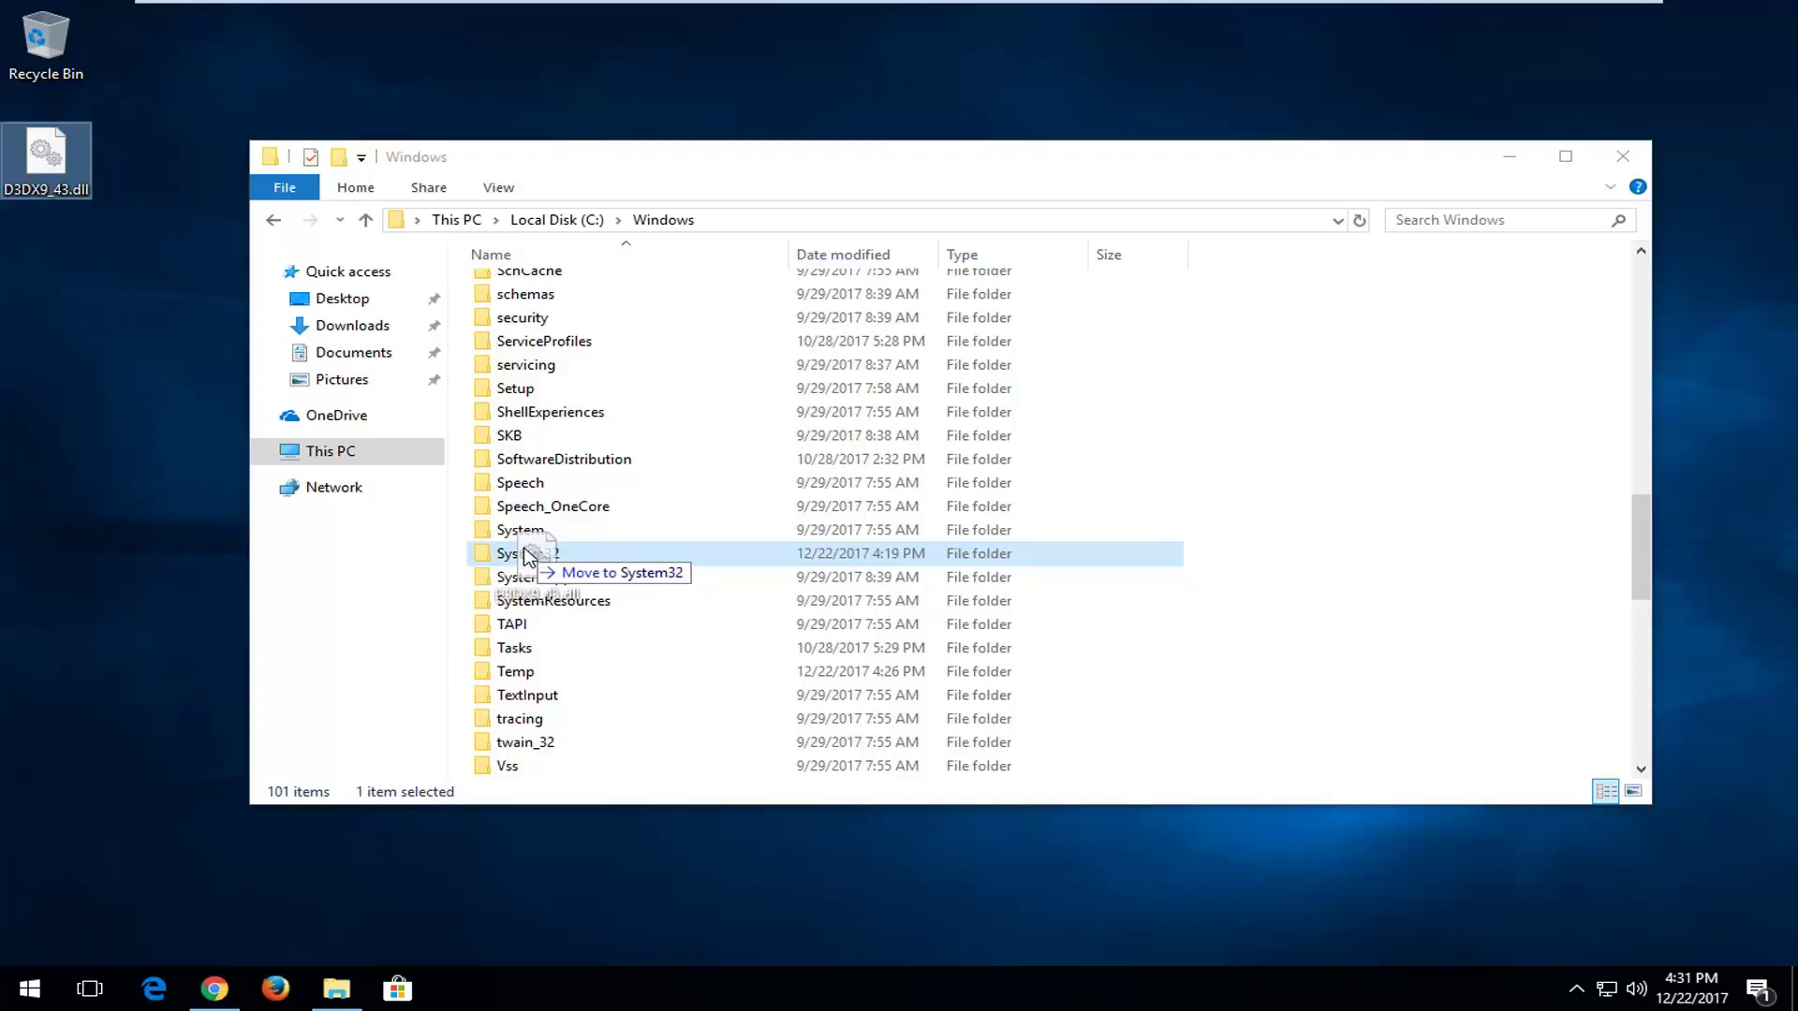
drag(527, 556, 527, 556)
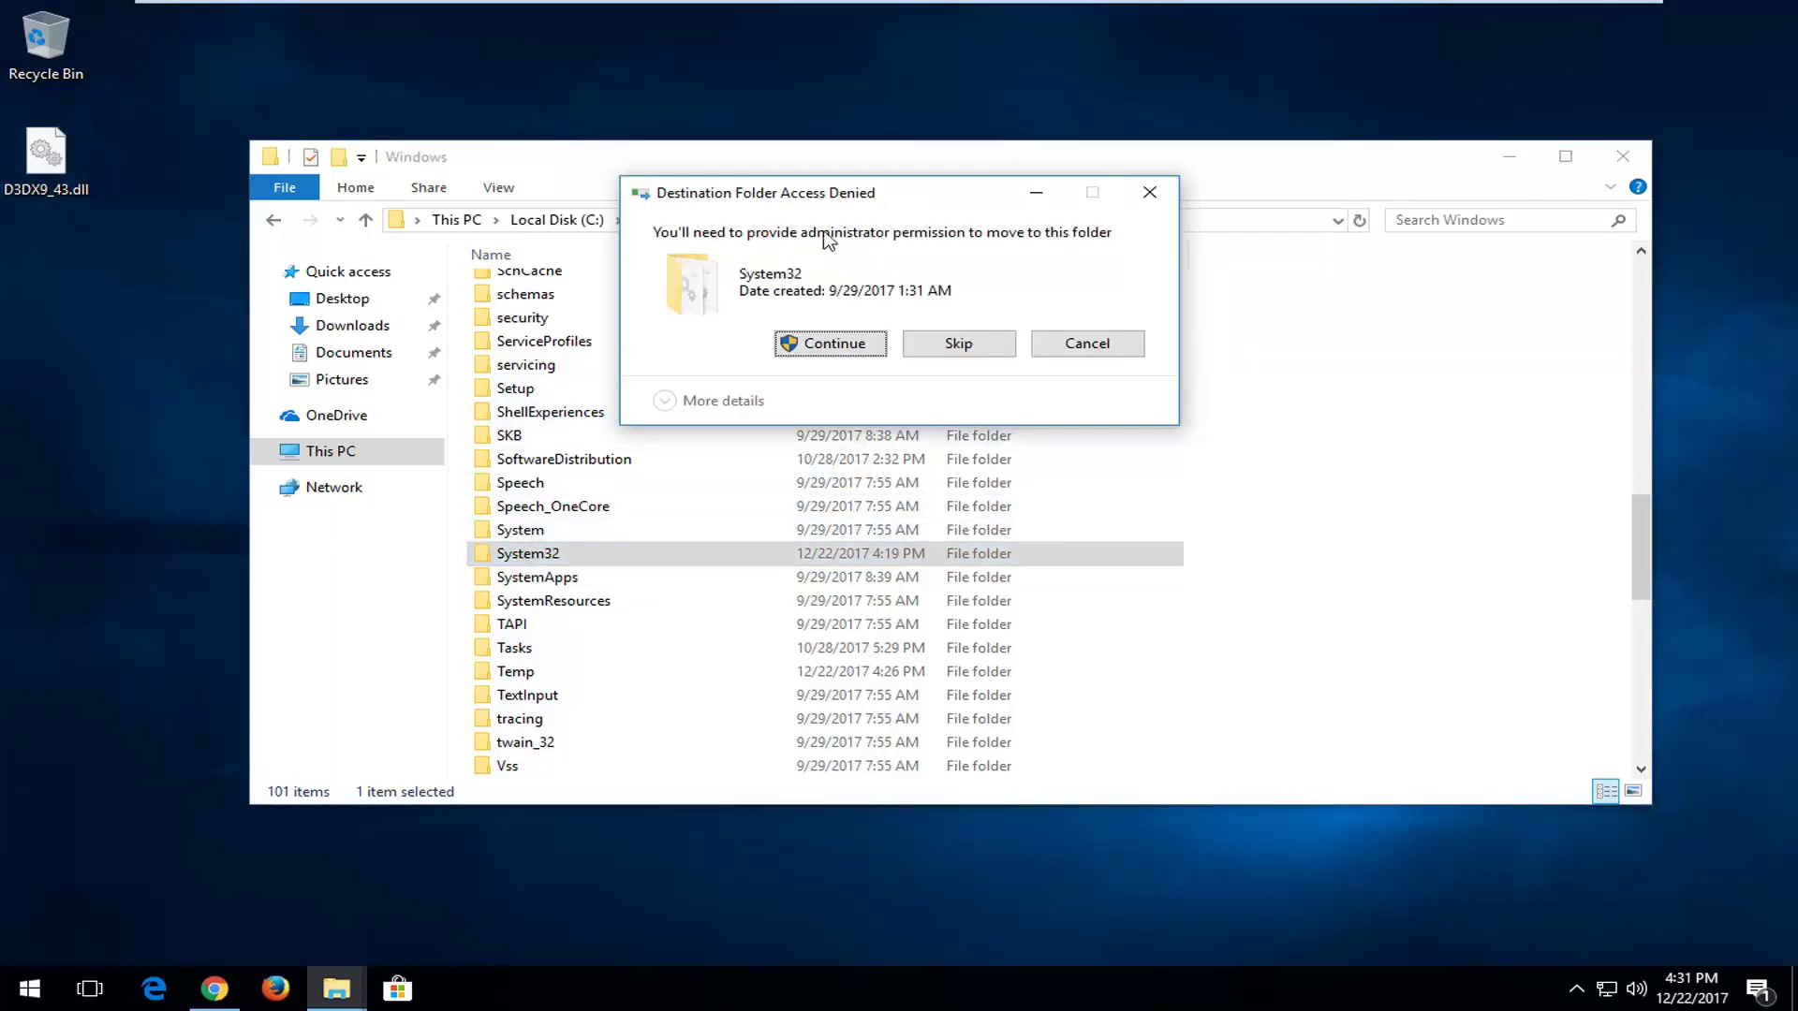
click(830, 346)
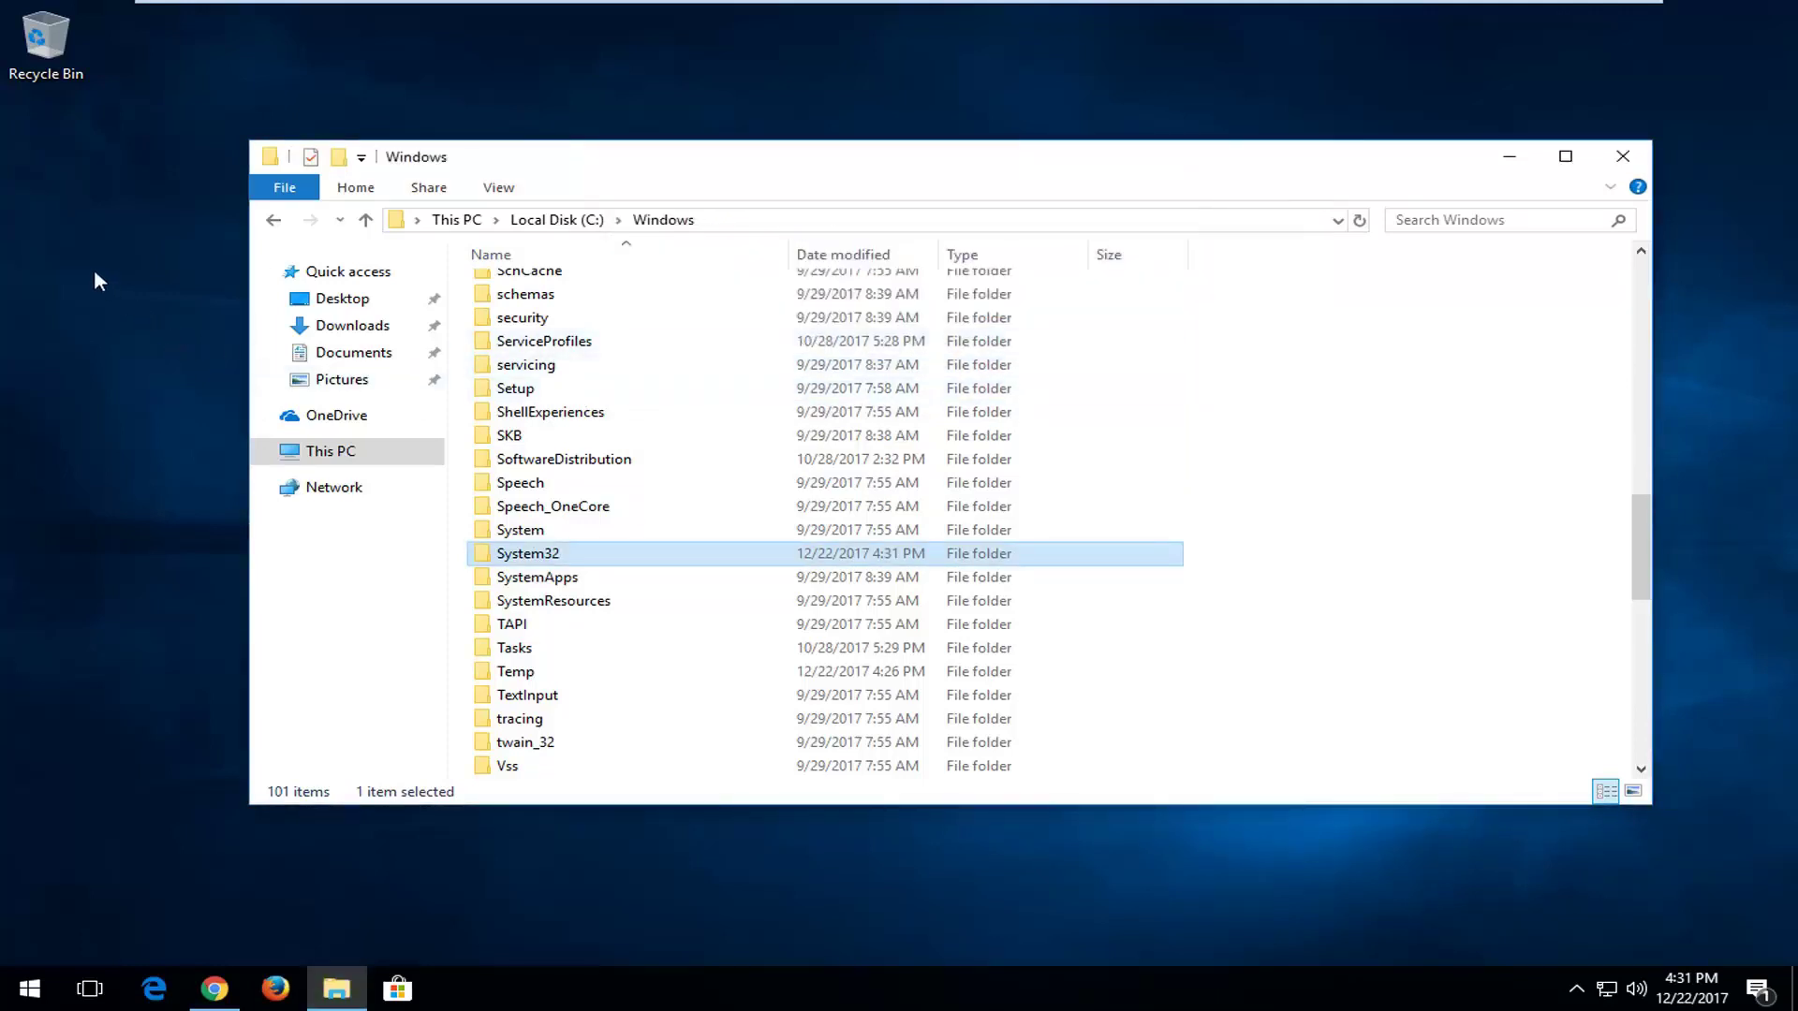
click(50, 104)
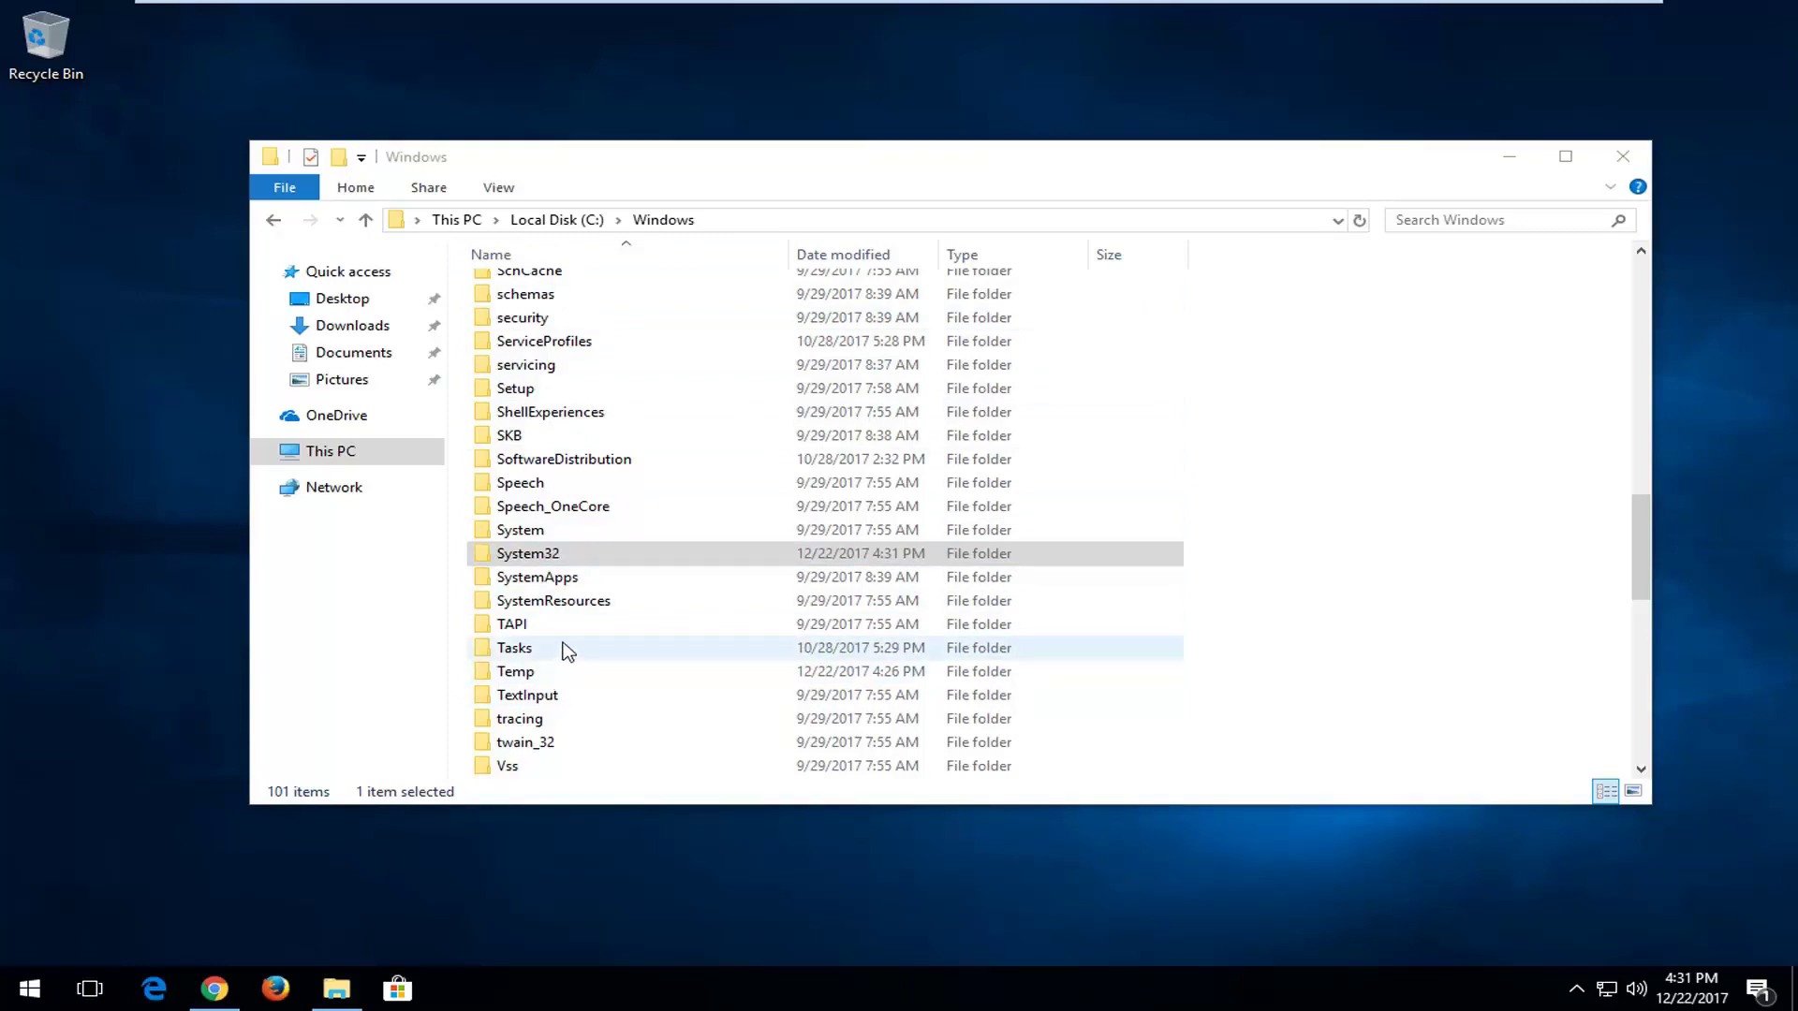
Step: Look over the folders around System32 in the Windows folder and close the File Explorer window
scroll(568, 653, down, 3)
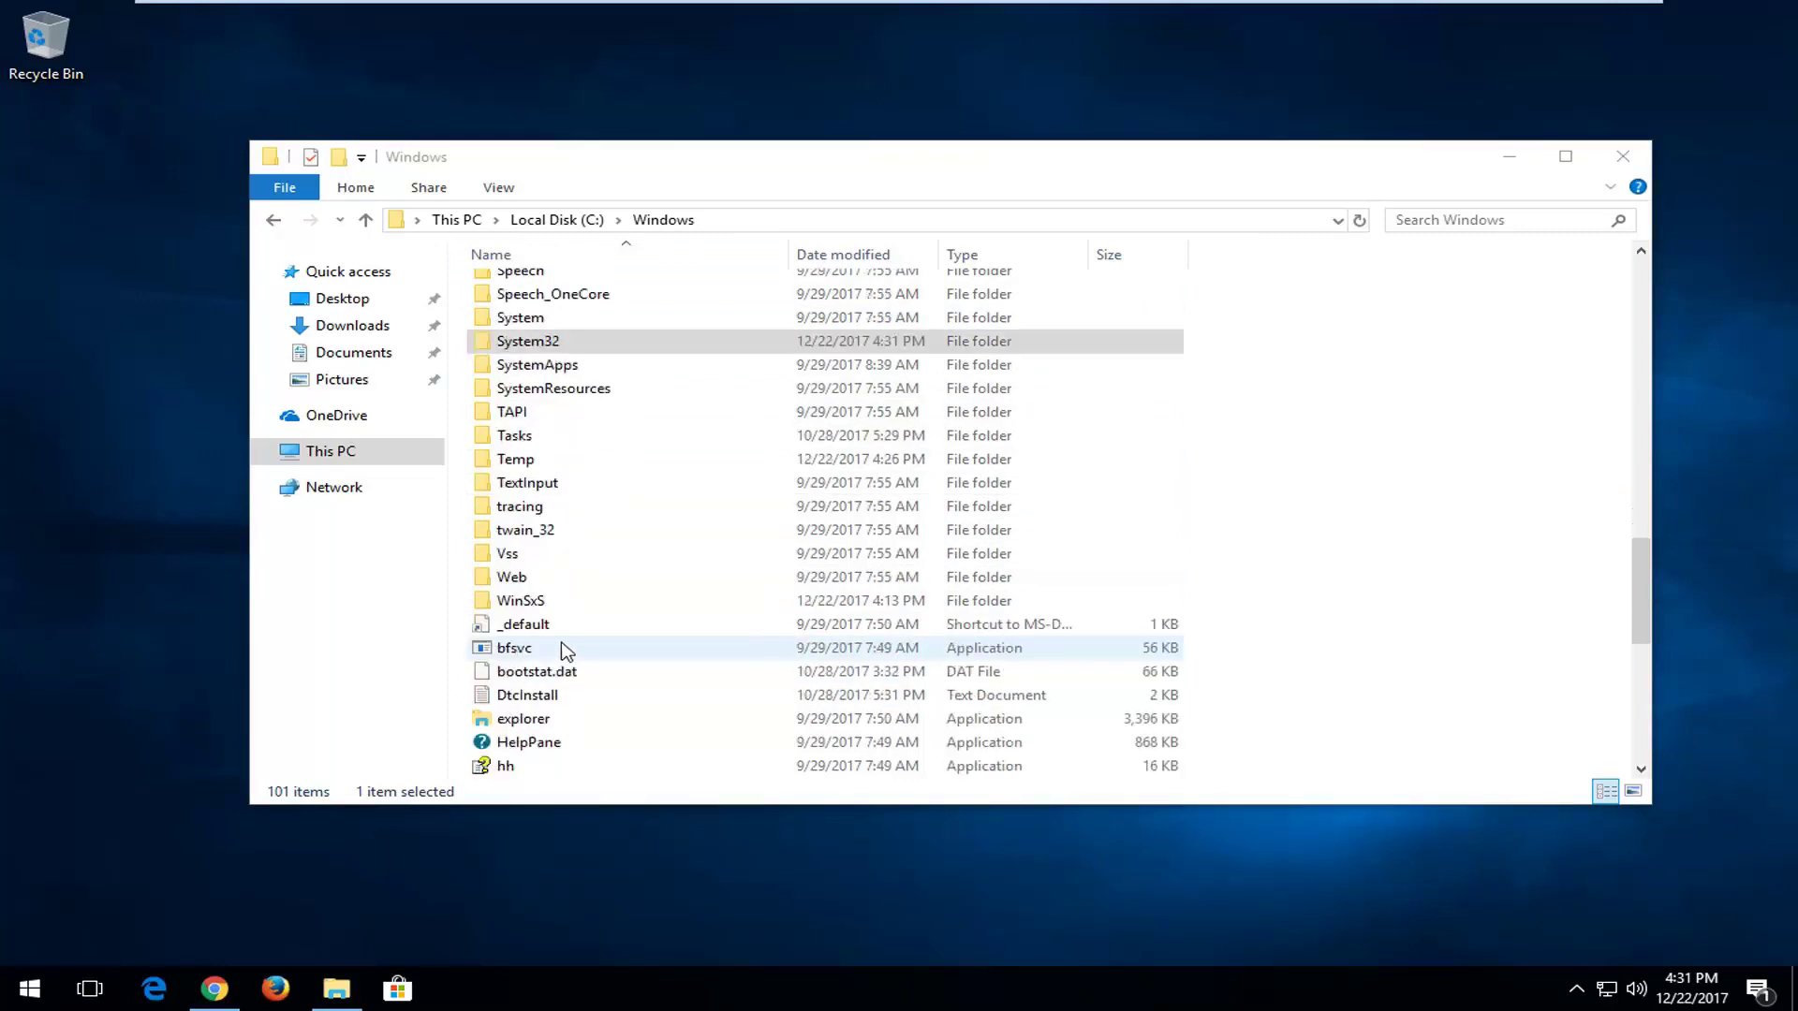
scroll(569, 512, up, 6)
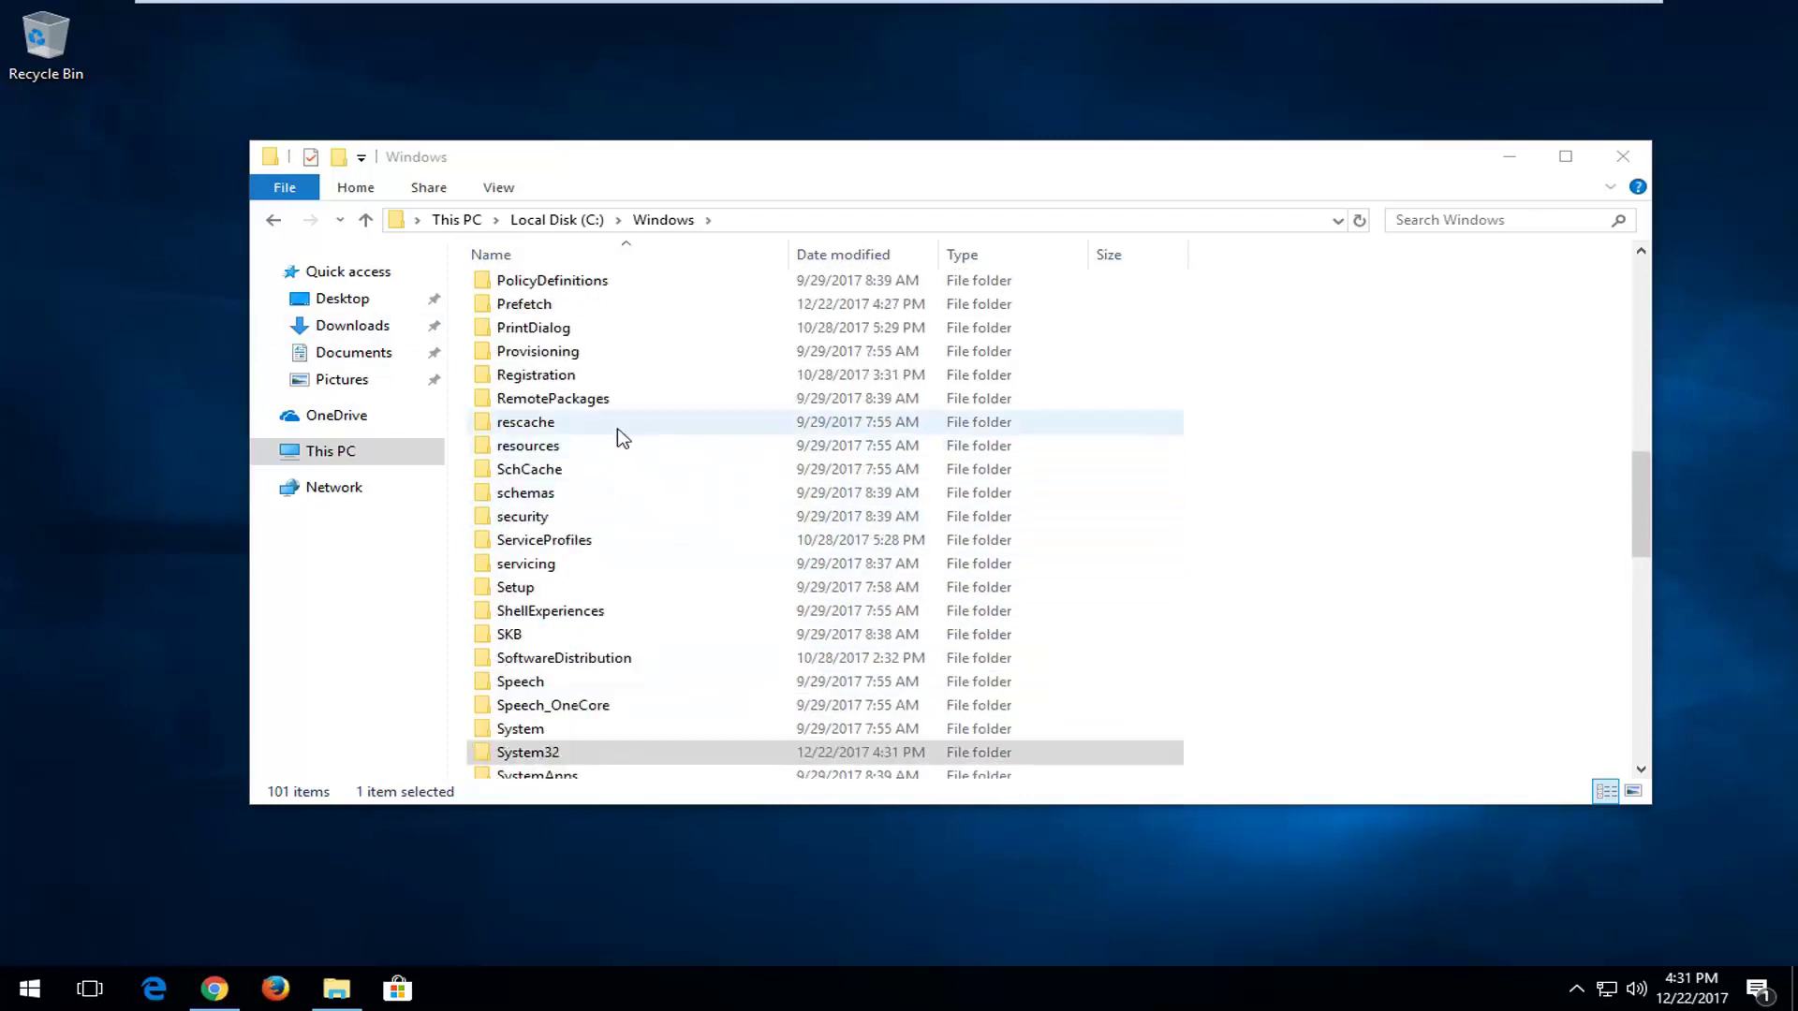
scroll(599, 477, down, 3)
scroll(599, 482, down, 1)
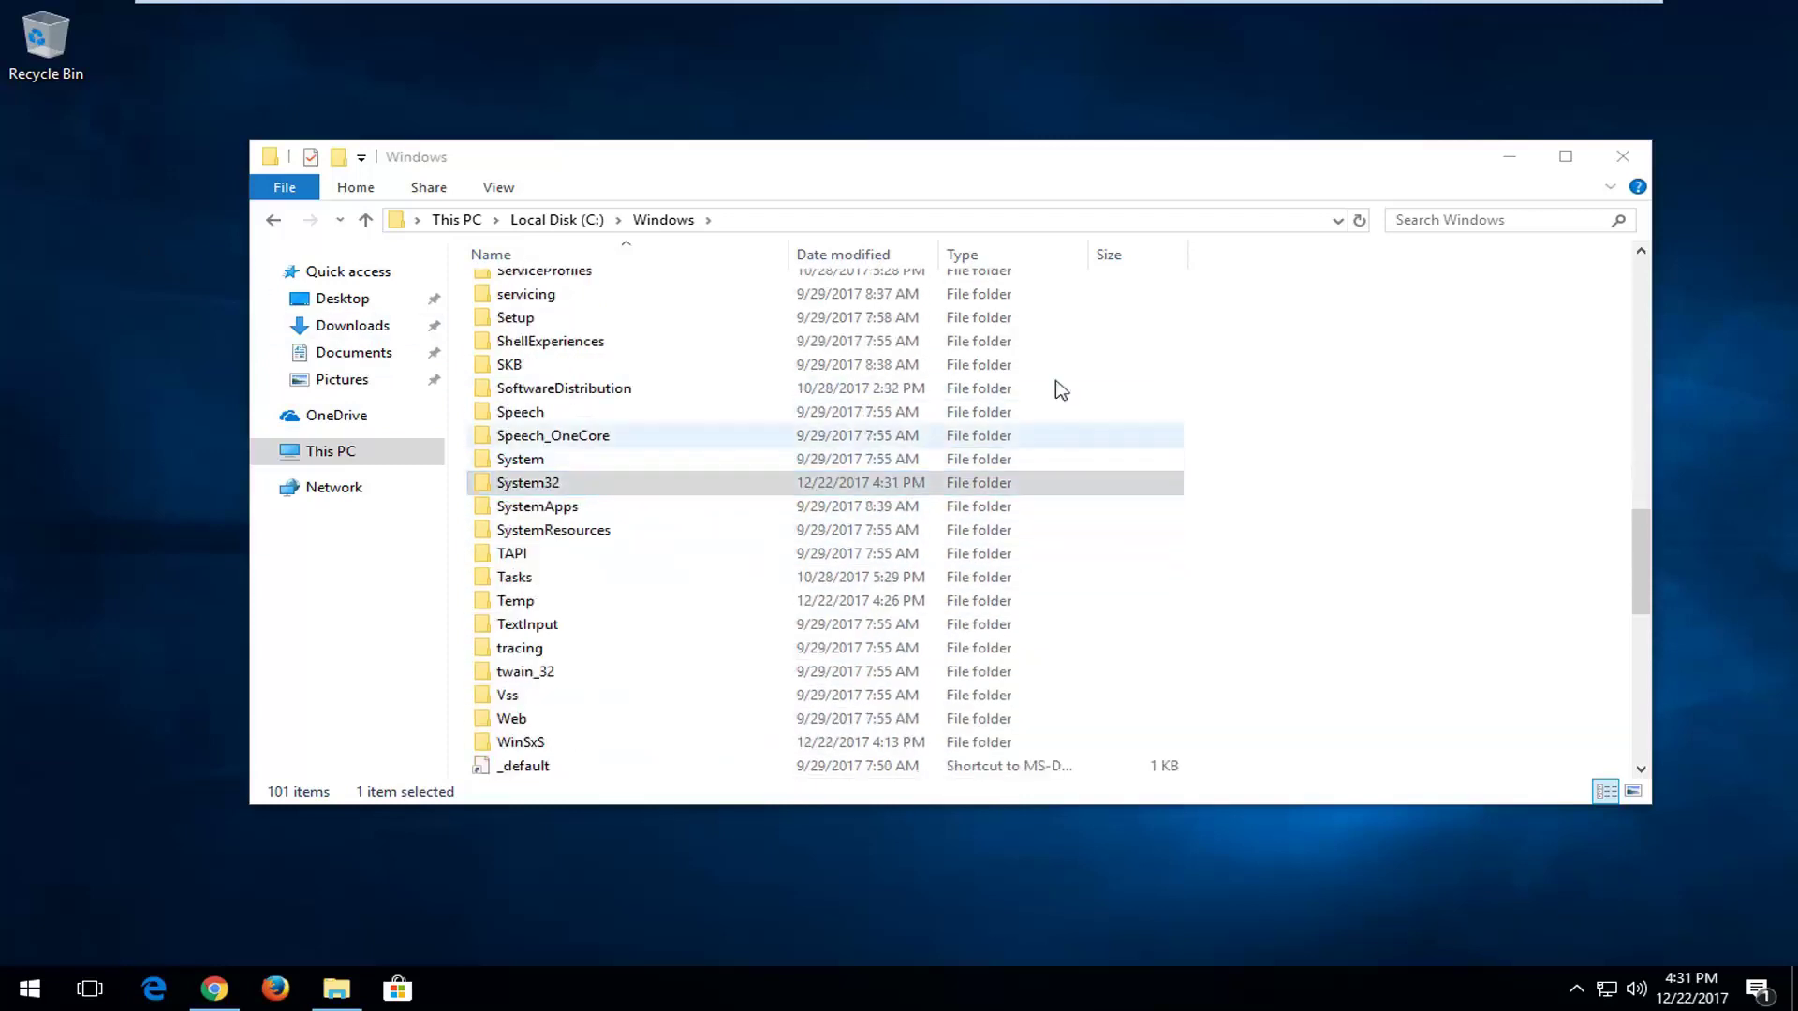
click(1621, 157)
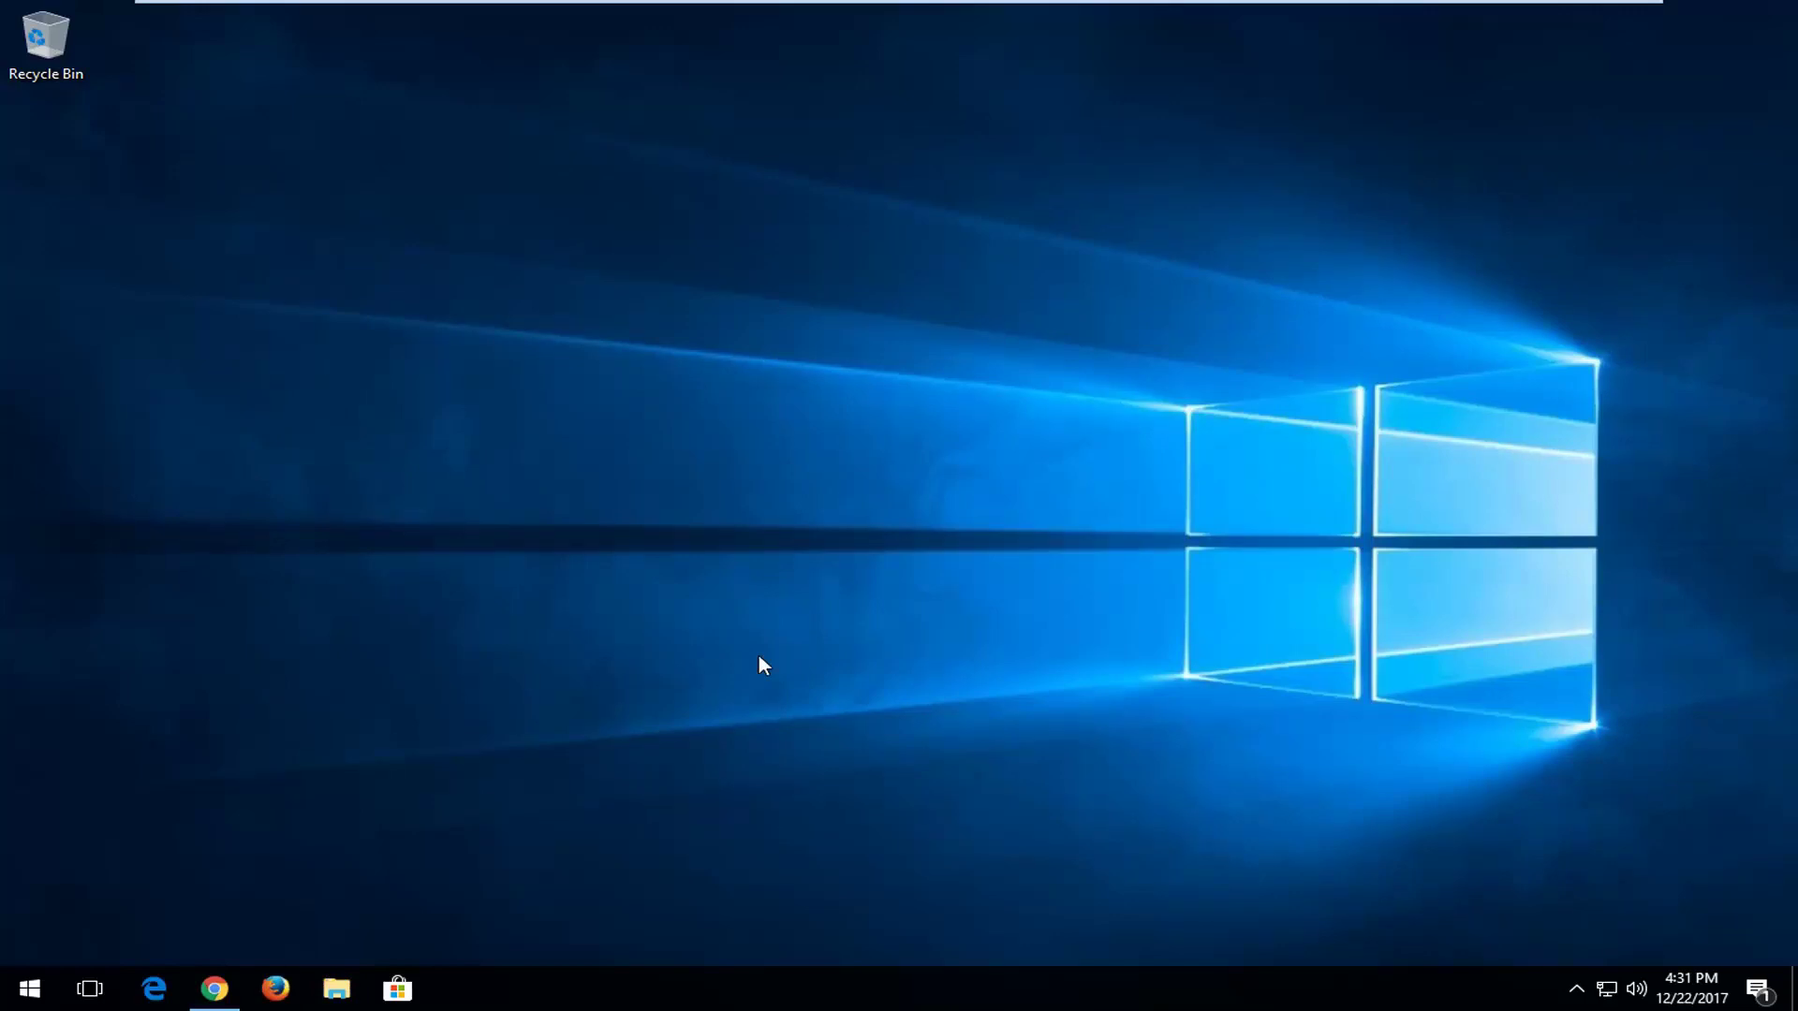